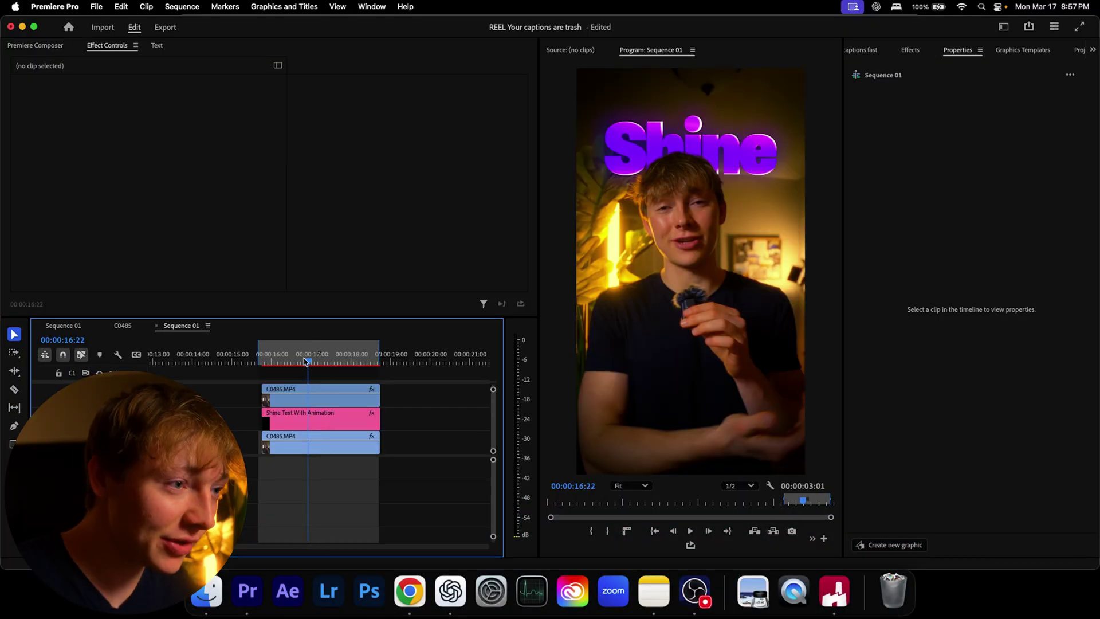
- Preview the purple Shine title animation behind the speaker by scrubbing and playing the sequence
drag(306, 362, 277, 366)
key(space)
key(space)
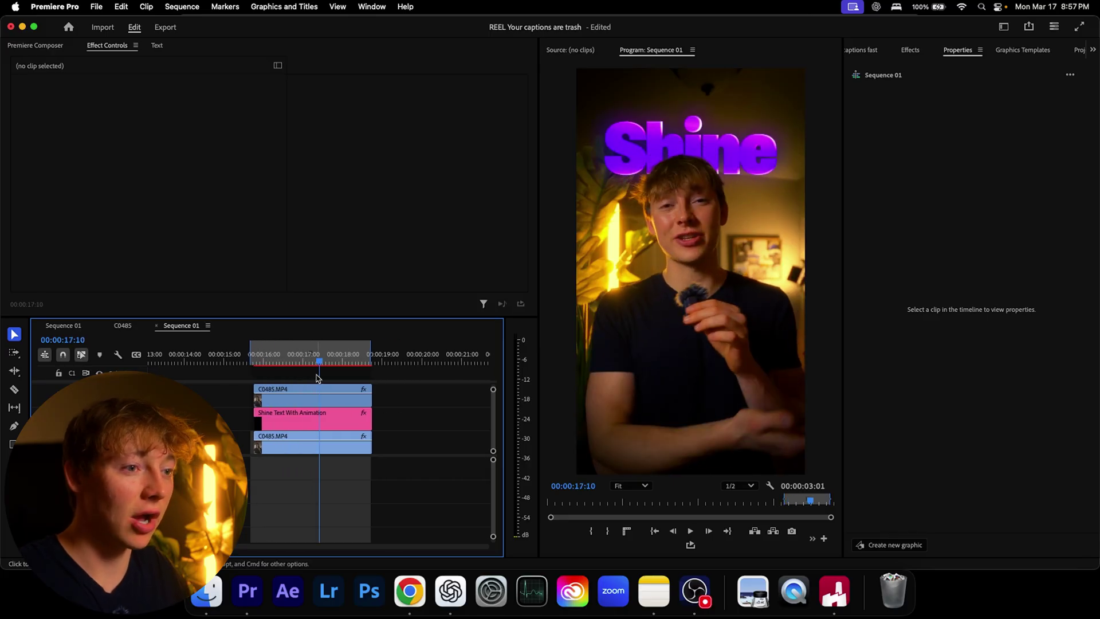
key(space)
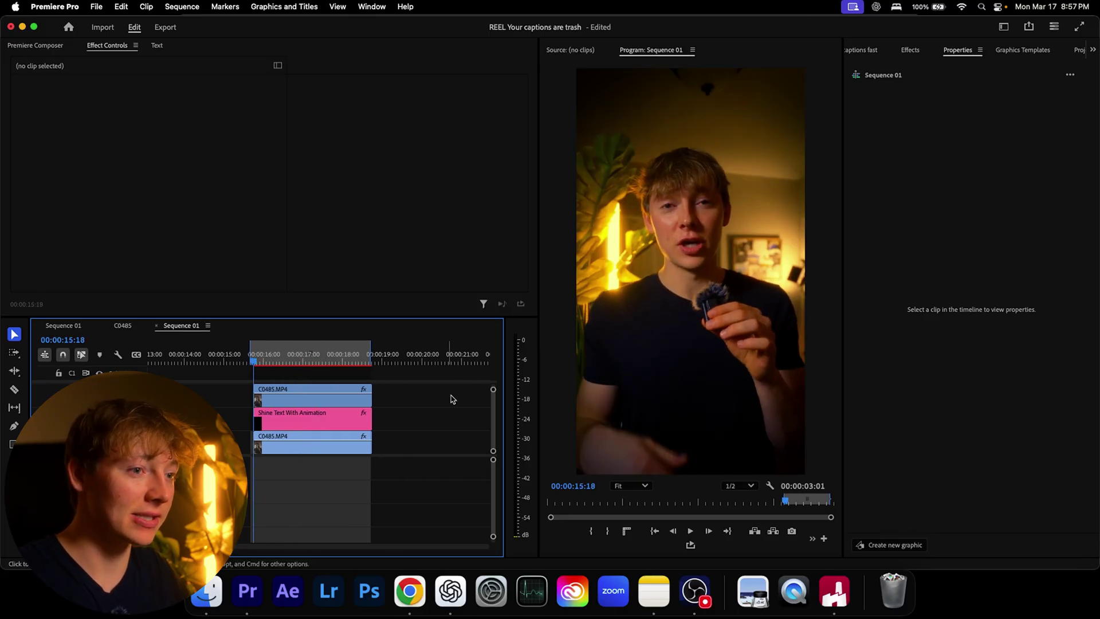
key(space)
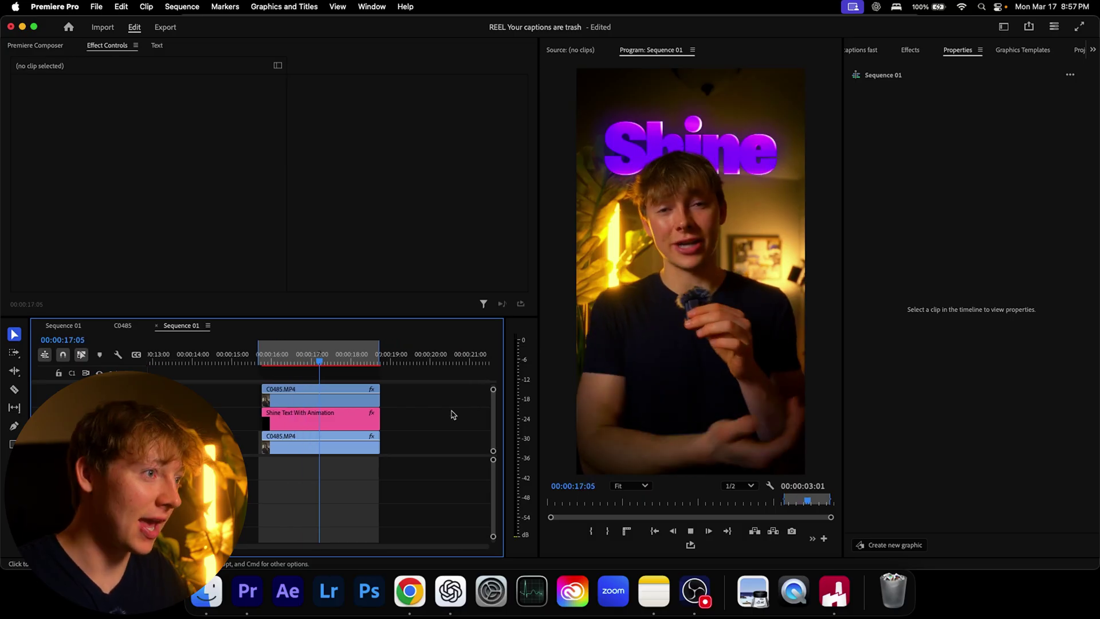
- Delete the upper C0485.MP4 clip with the Keyper effect that sits above the Shine text
click(319, 404)
scroll(204, 232, down, 5)
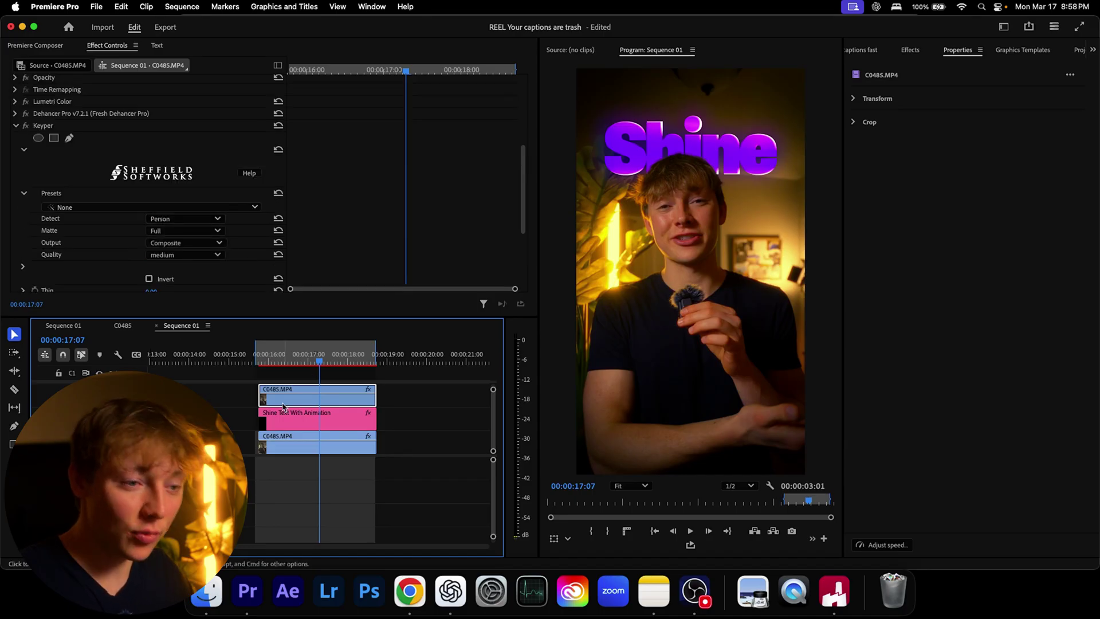
key(Delete)
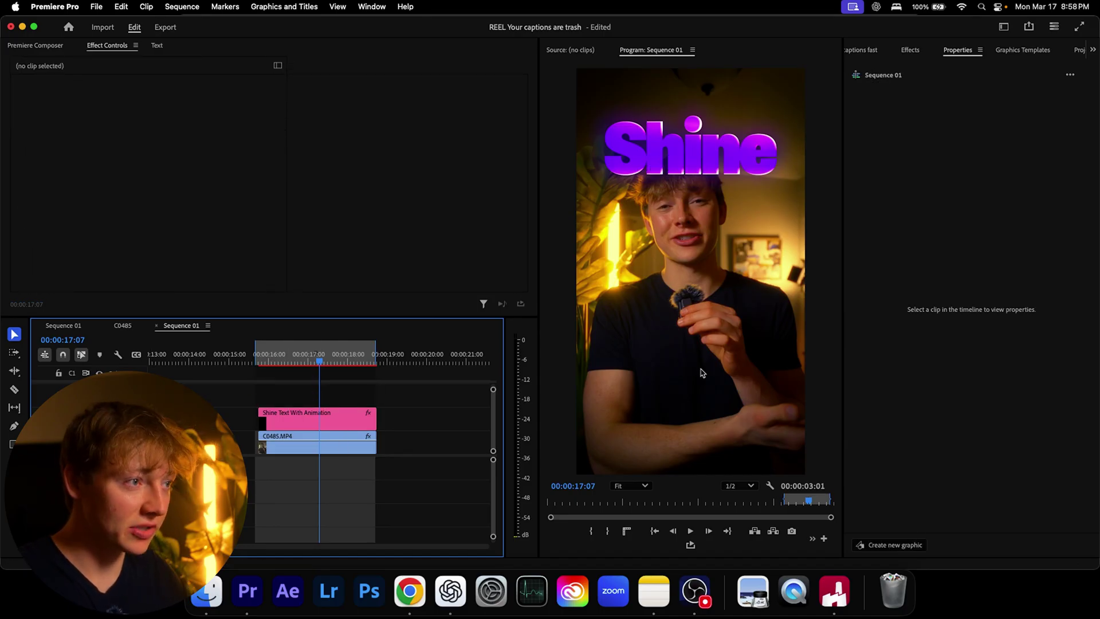
- Enlarge the timeline area and duplicate the C0485.MP4 clip from V1 onto V3, directly above the Shine text clip
scroll(319, 437, up, 2)
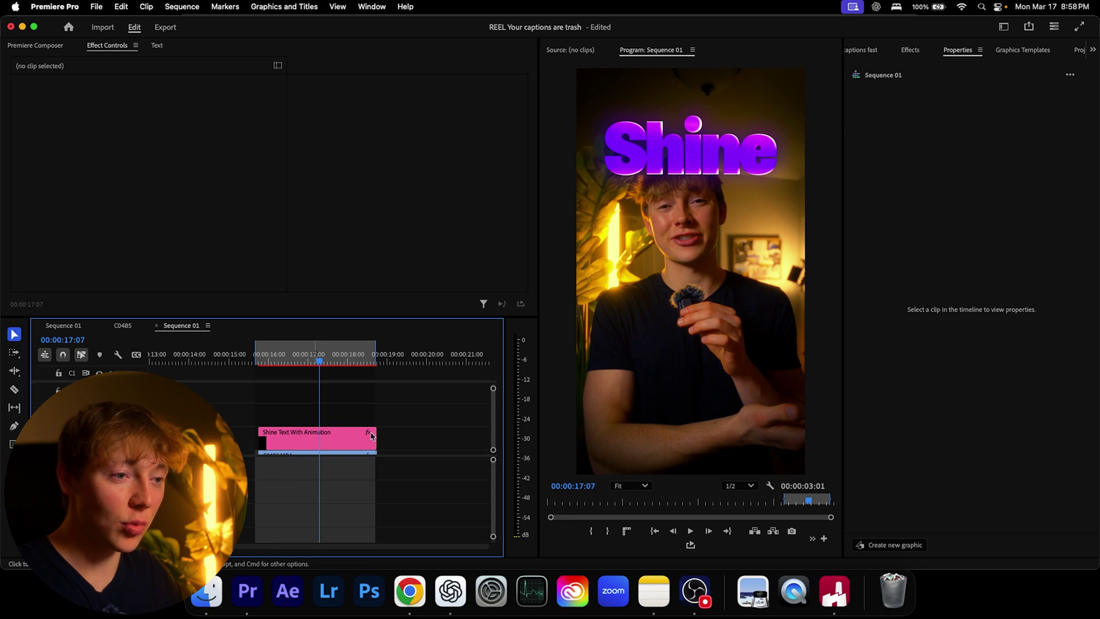
scroll(350, 434, down, 2)
click(211, 420)
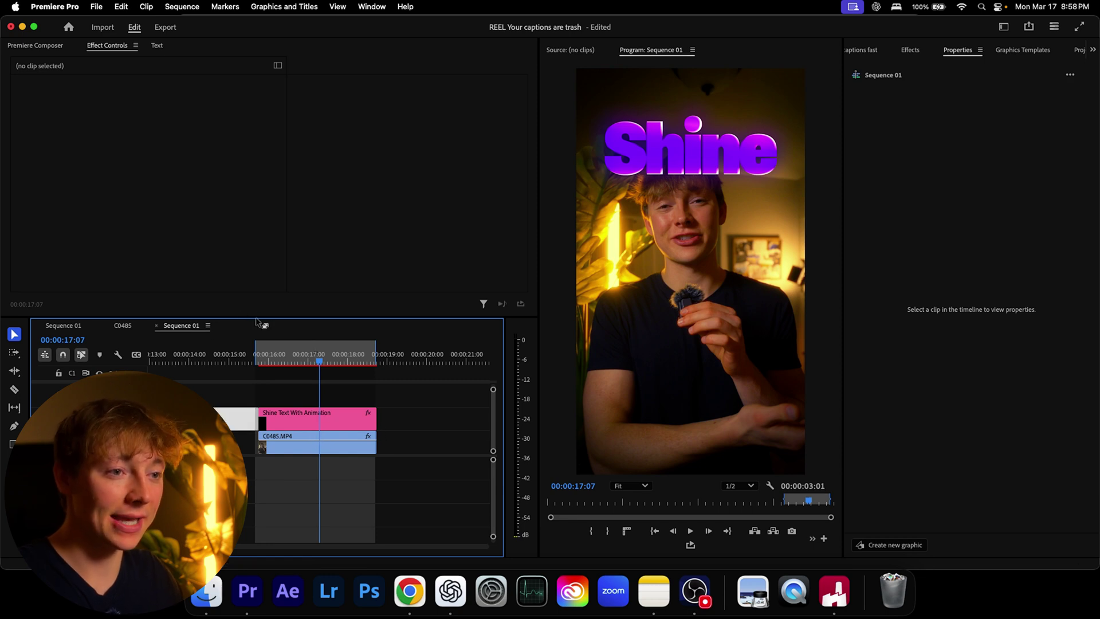
drag(260, 322, 241, 186)
click(390, 316)
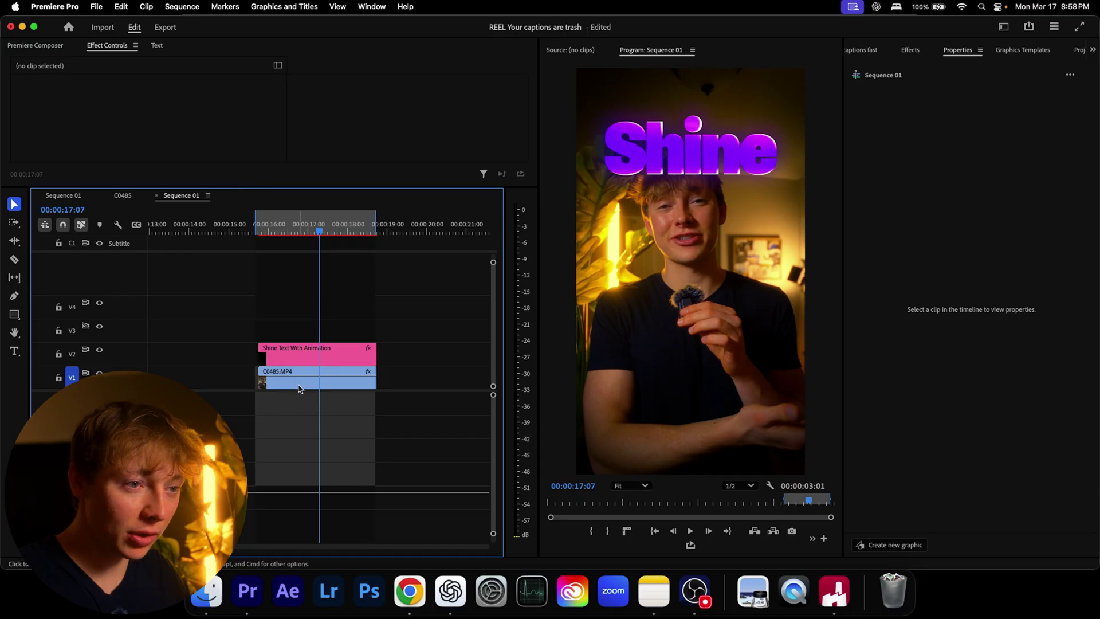
click(292, 389)
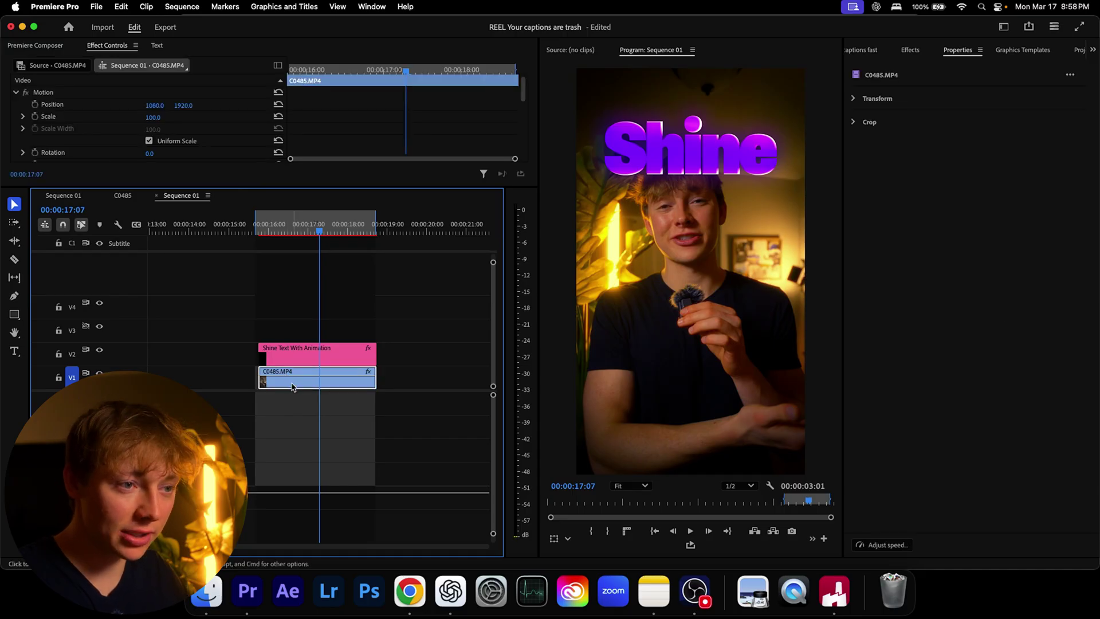
drag(290, 387, 294, 332)
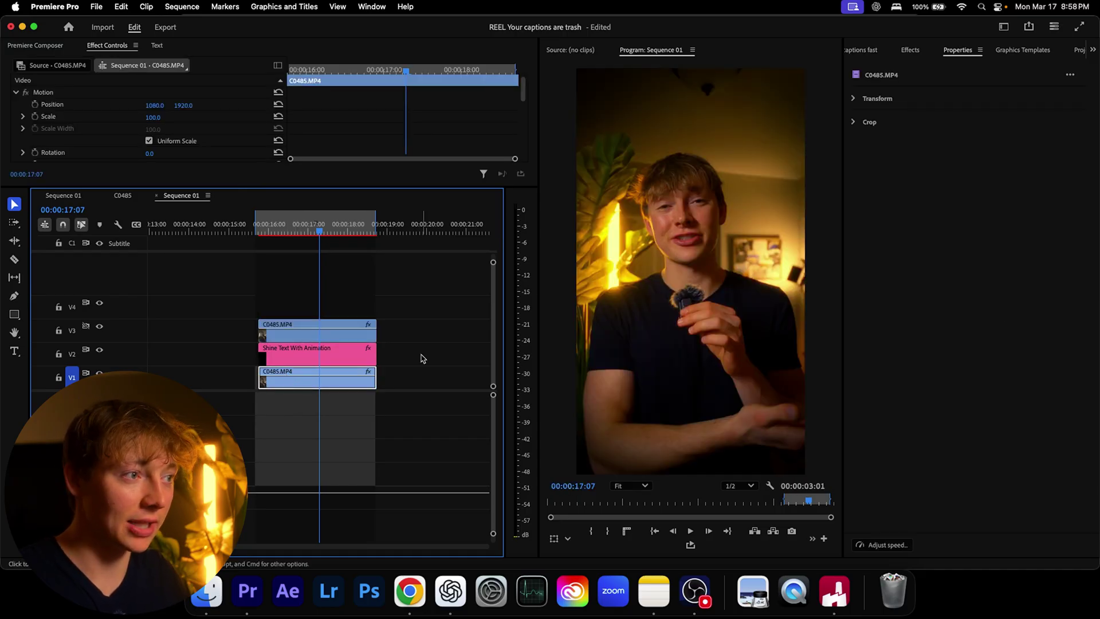
click(421, 356)
- Search the effects for "keyp" and apply the Keyper effect to the C0485.MP4 copy on V3
click(314, 348)
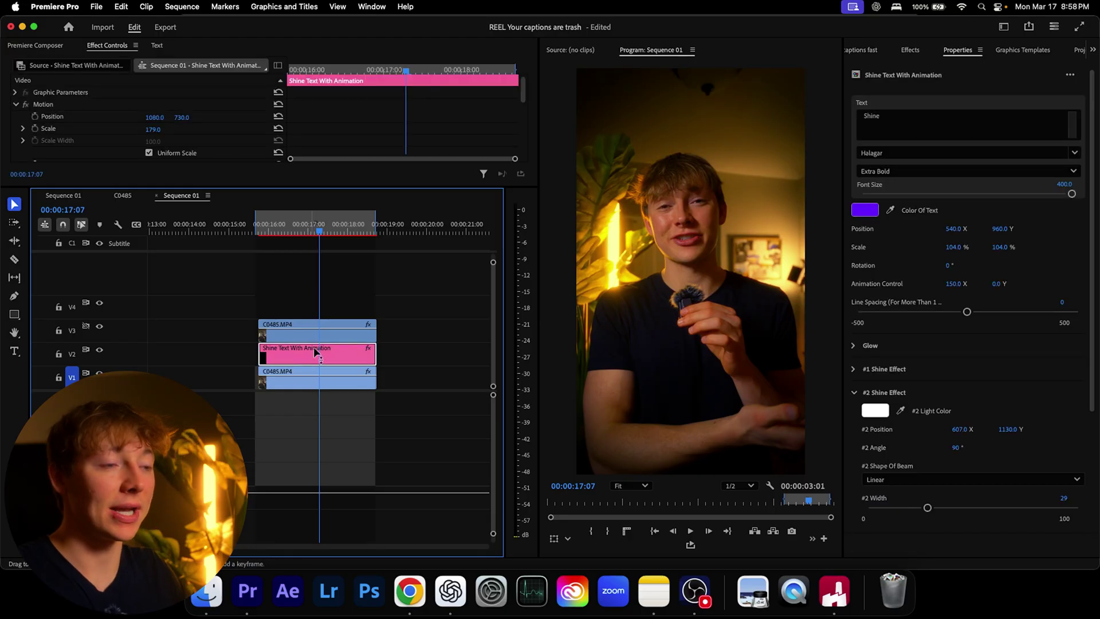
click(298, 329)
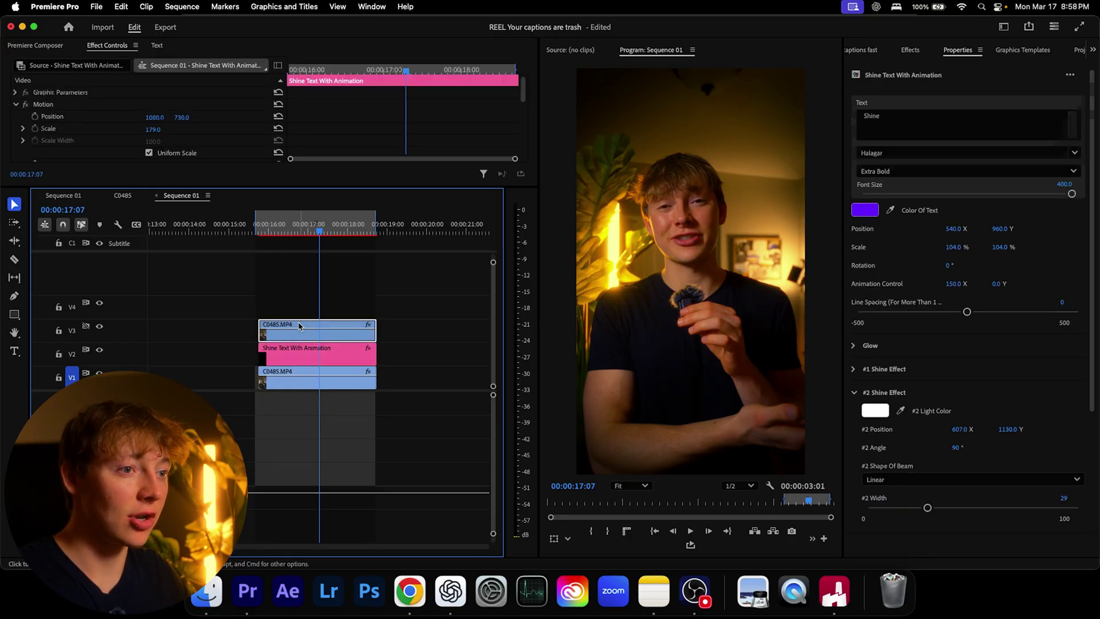
click(912, 51)
click(871, 189)
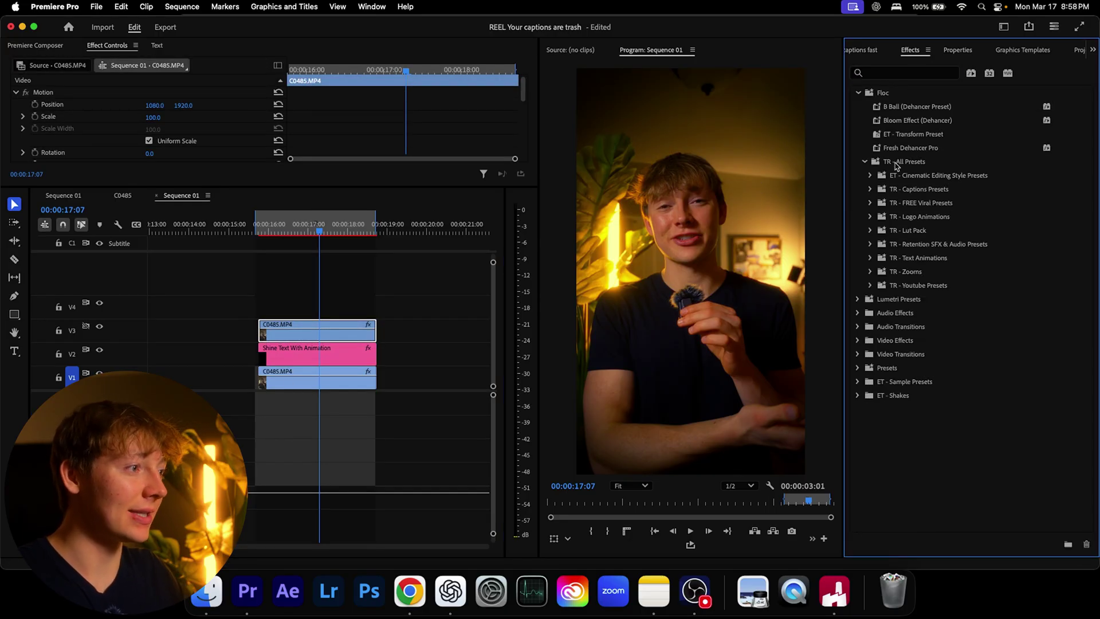
click(882, 78)
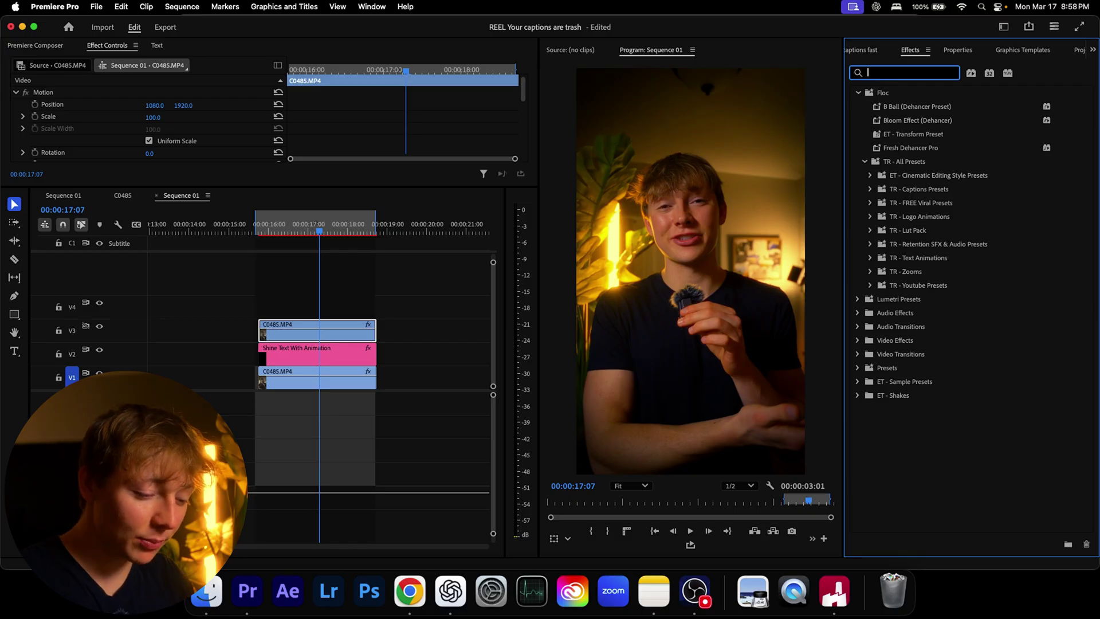
text(keyp)
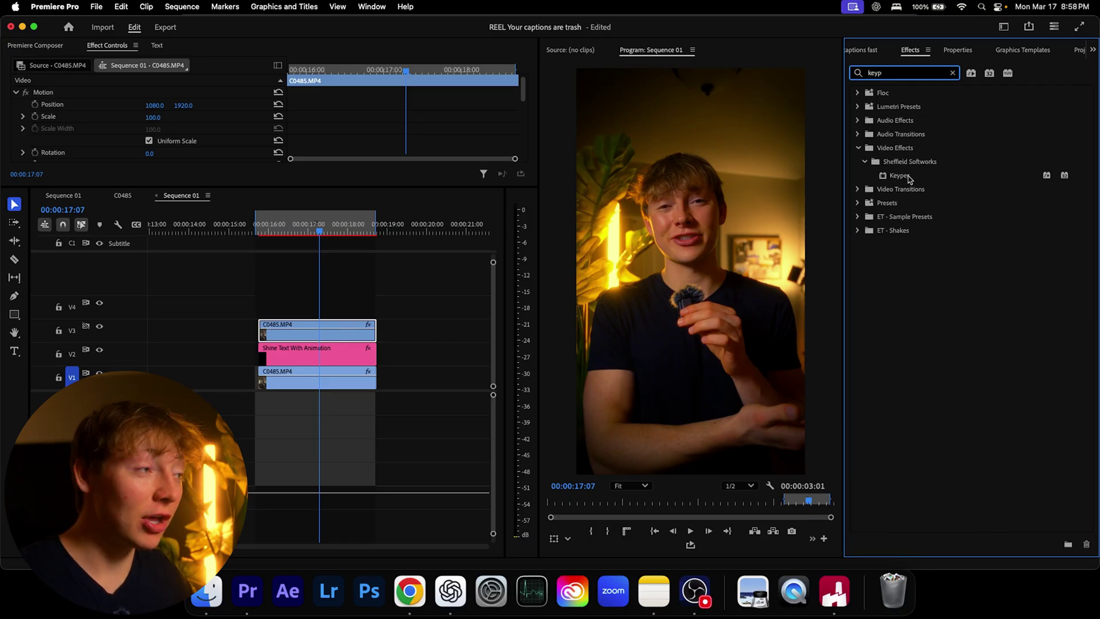
drag(911, 179, 287, 331)
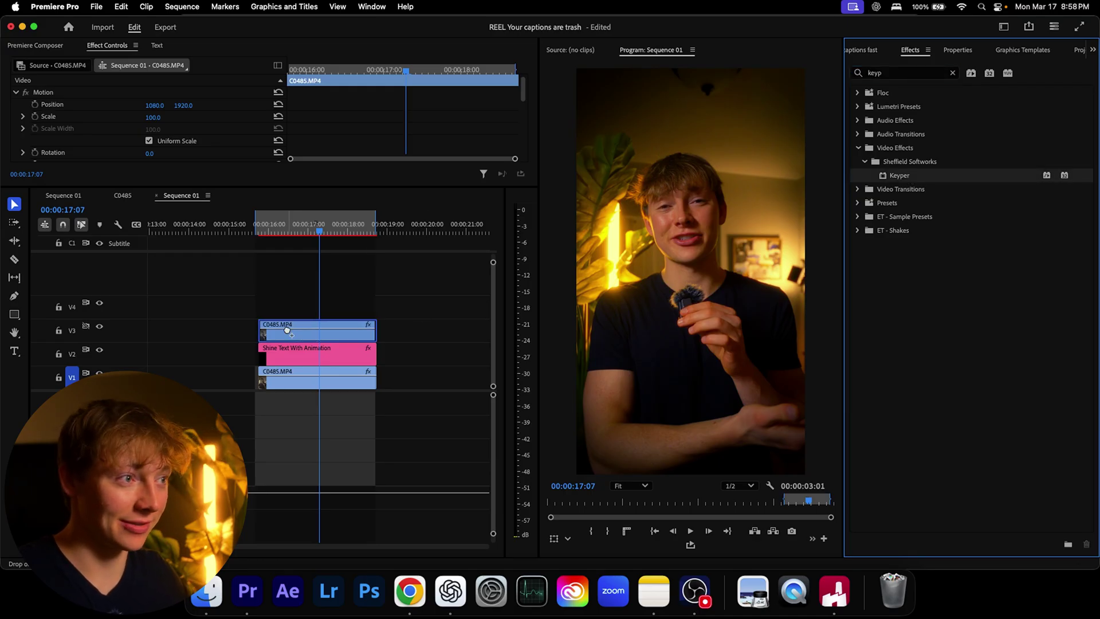
drag(288, 330, 288, 331)
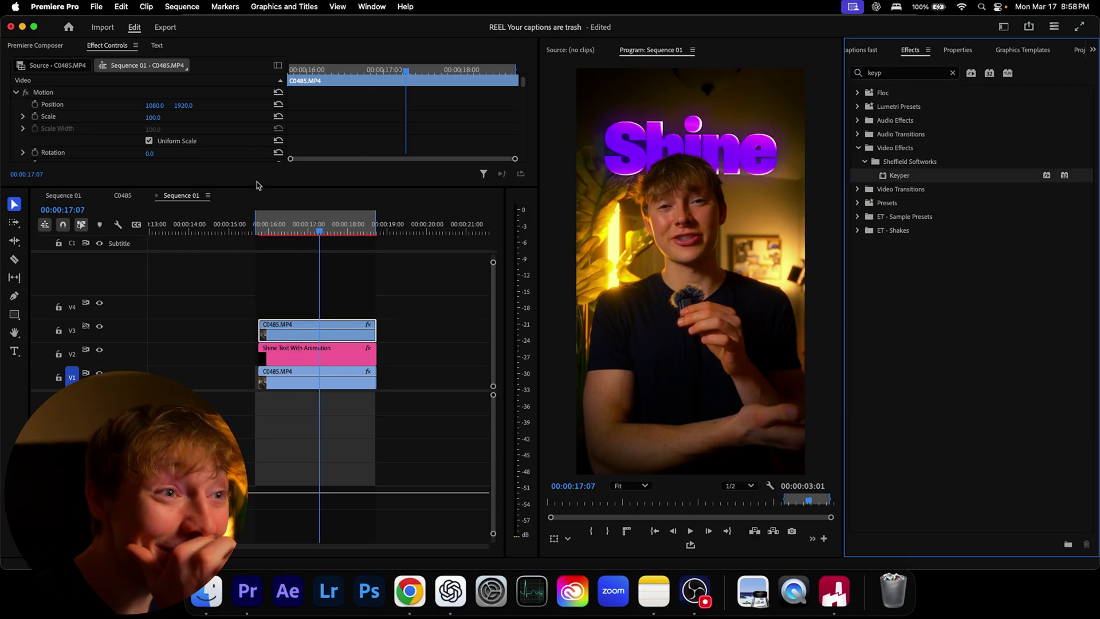
- Enlarge the effect controls area and examine the Keyper settings of the V3 clip, from Presets down to Patch
drag(264, 187, 264, 327)
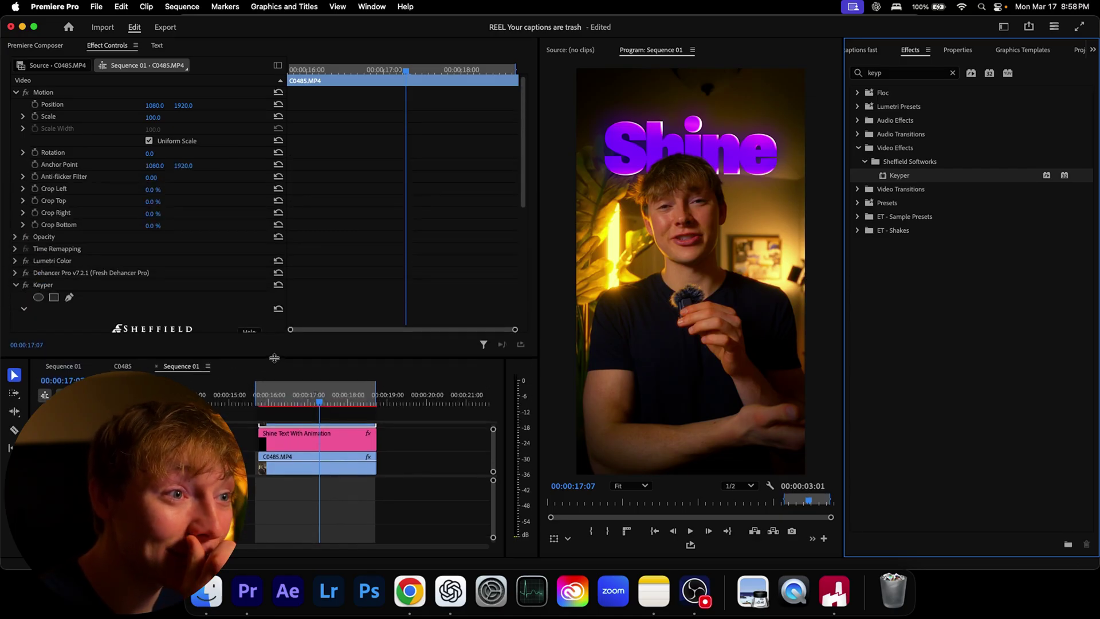
scroll(212, 215, down, 5)
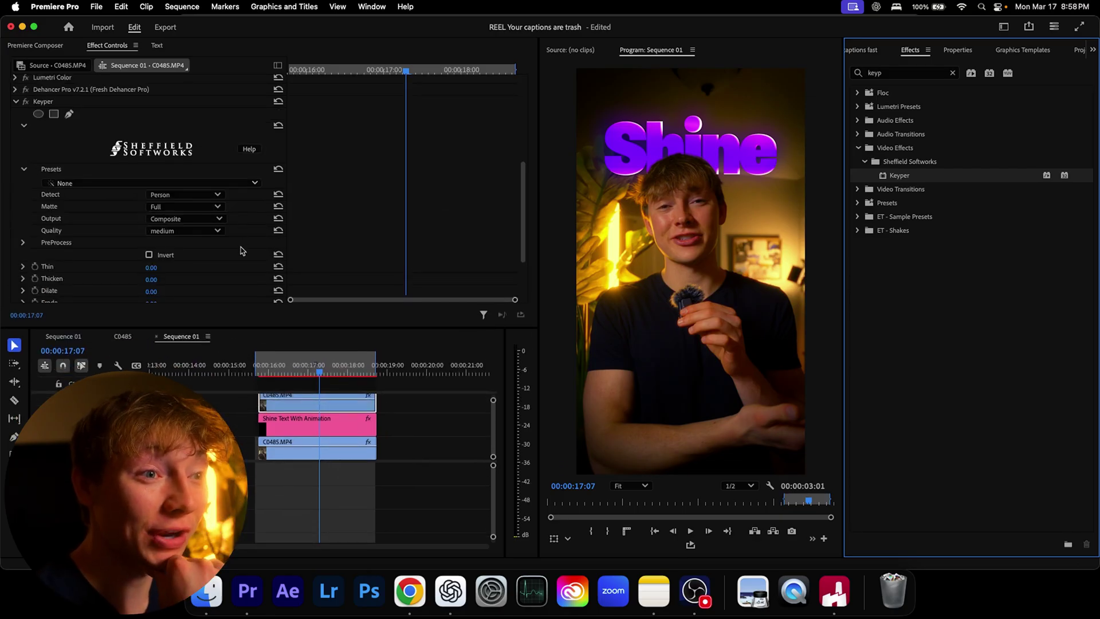
scroll(241, 237, down, 4)
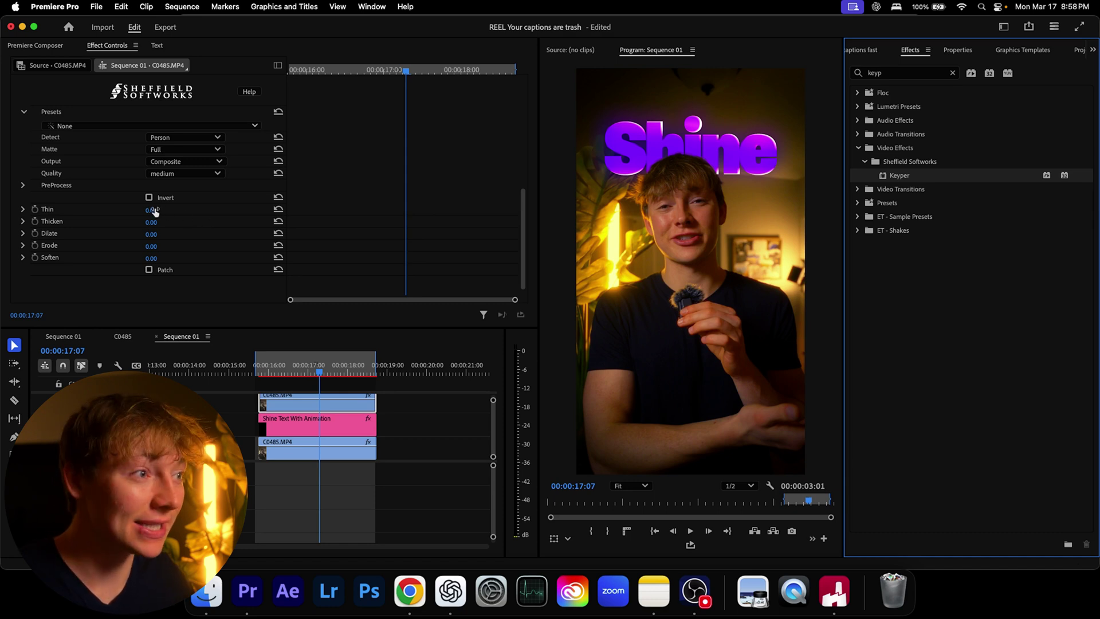
scroll(105, 166, up, 2)
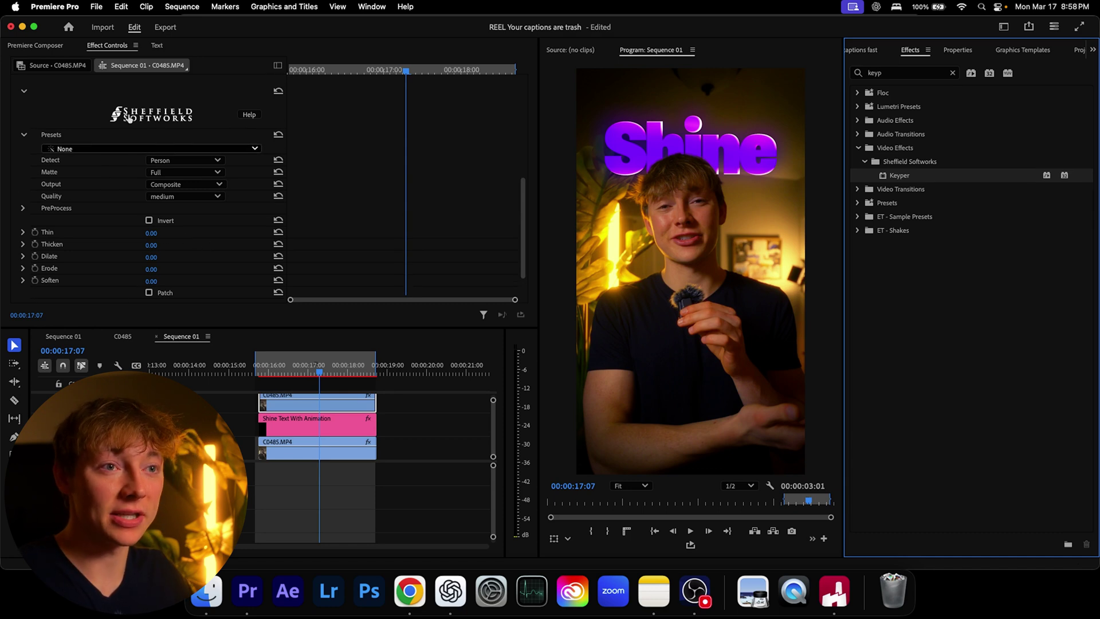
scroll(130, 119, up, 3)
scroll(119, 176, down, 2)
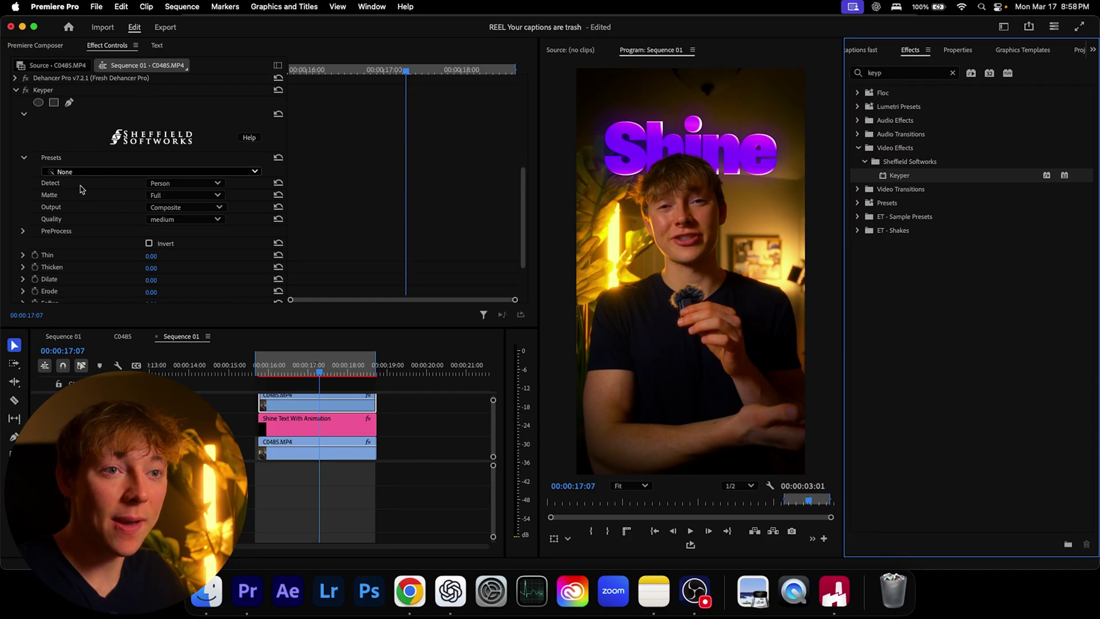
scroll(90, 197, down, 2)
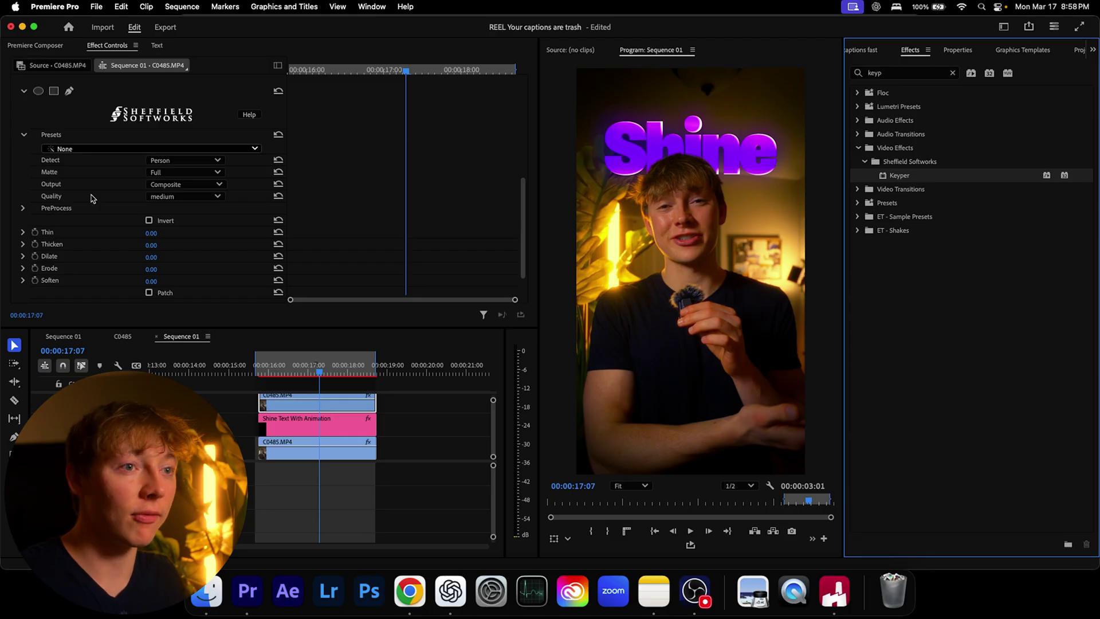
- Try a Keyper Thin value of 25 on the V3 clip, and return it to 0
mouse_move(151, 234)
mouse_down()
mouse_move(164, 234)
mouse_move(150, 233)
mouse_up()
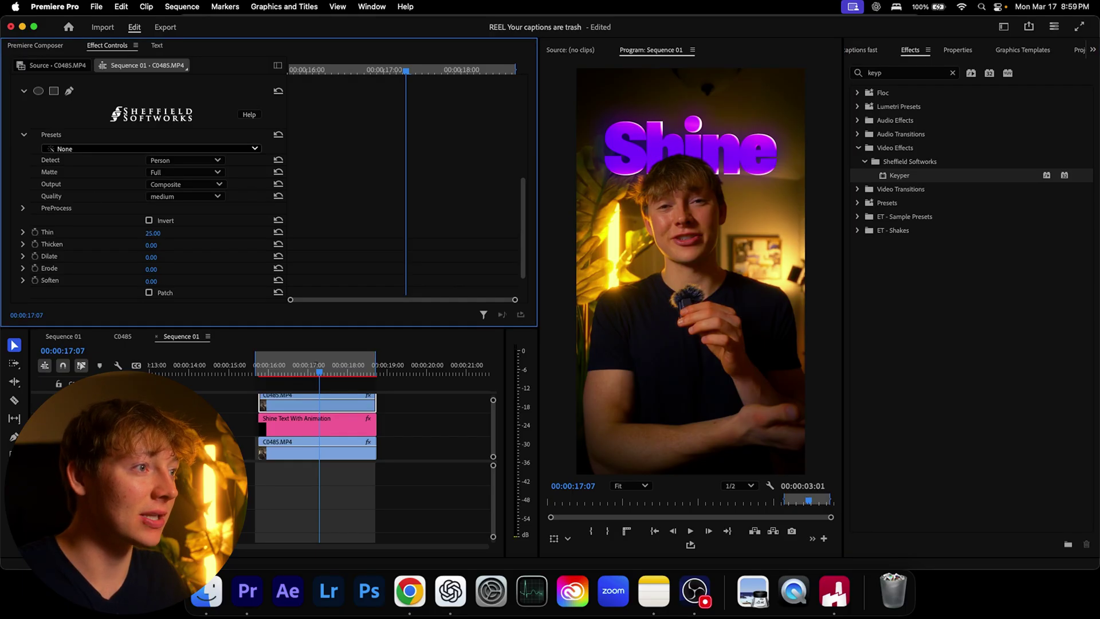
drag(156, 233, 164, 234)
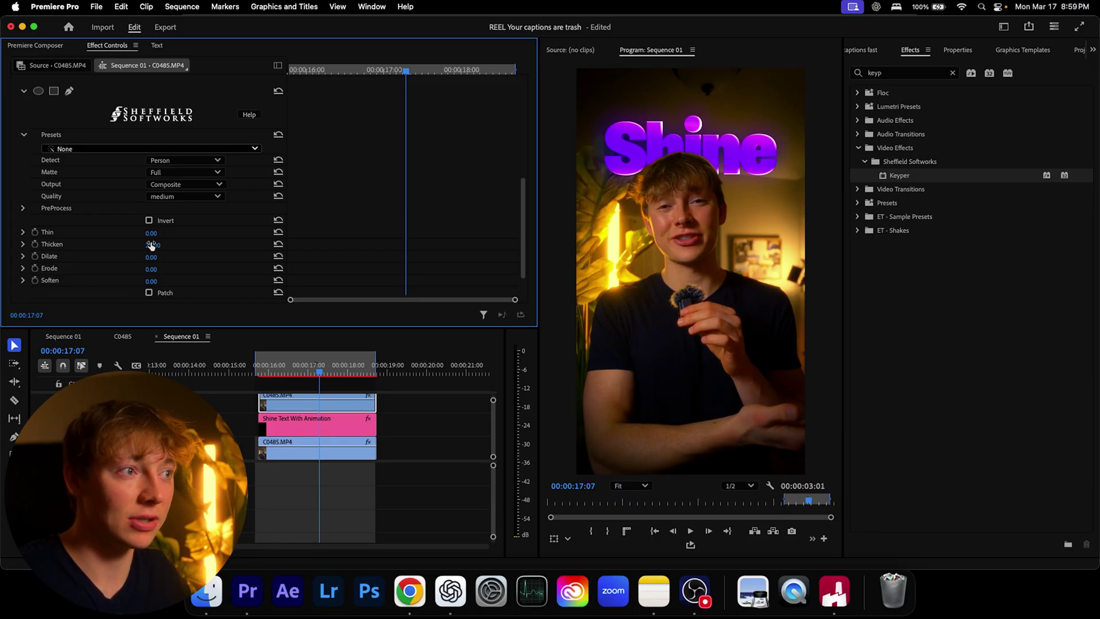
- Check the Keyper cutout of the speaker at several moments of the sequence and review the V3 clip's Keyper settings
drag(332, 368, 305, 368)
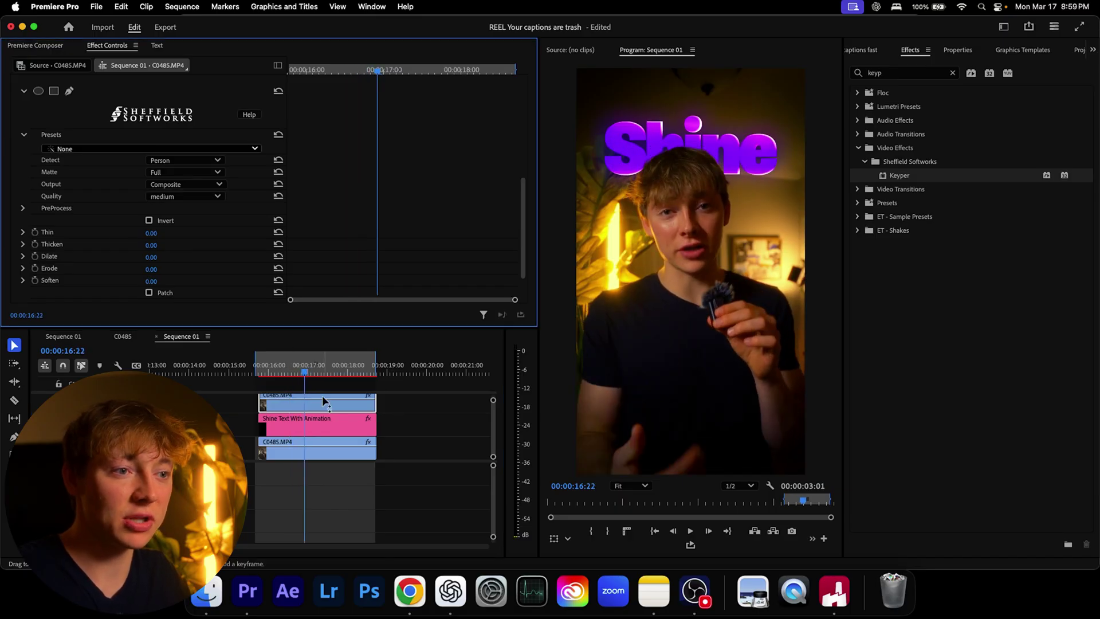
drag(302, 371, 335, 372)
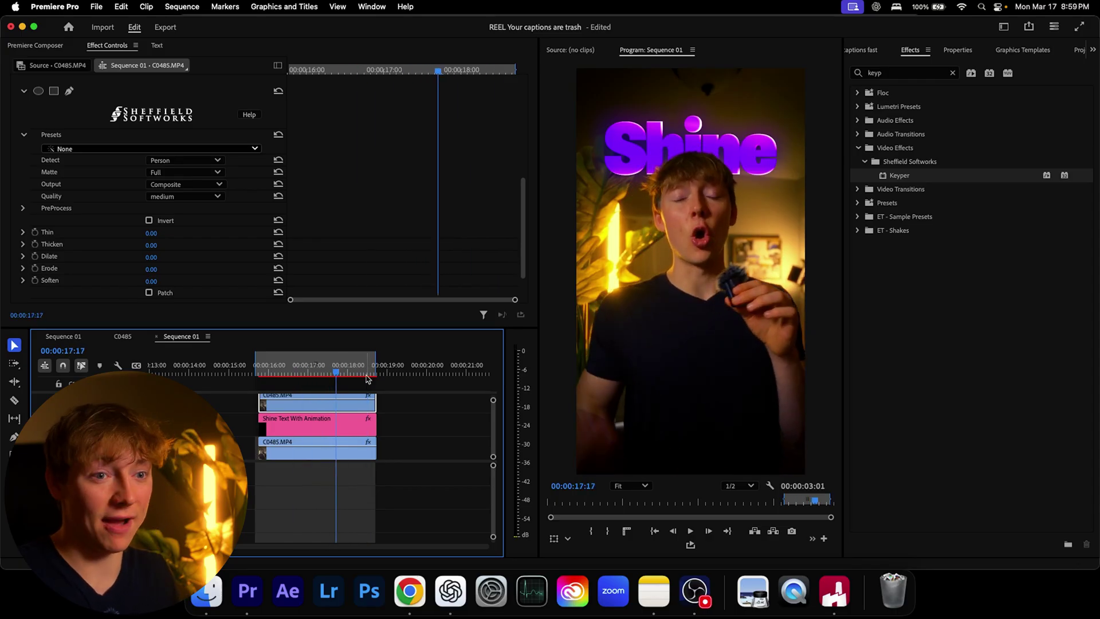
click(14, 436)
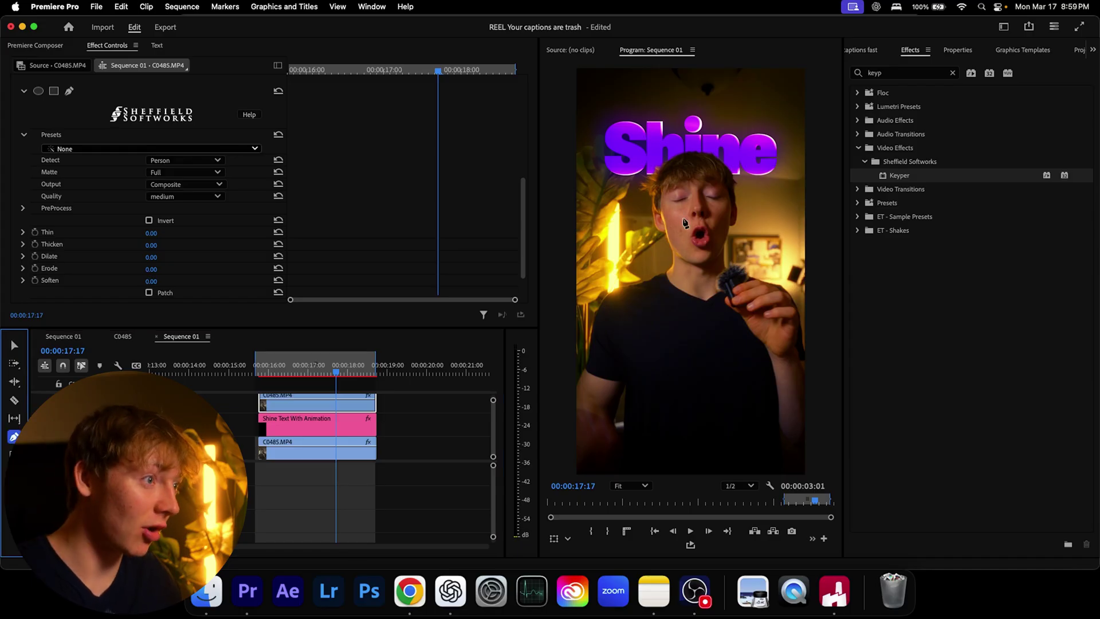
click(14, 345)
click(240, 425)
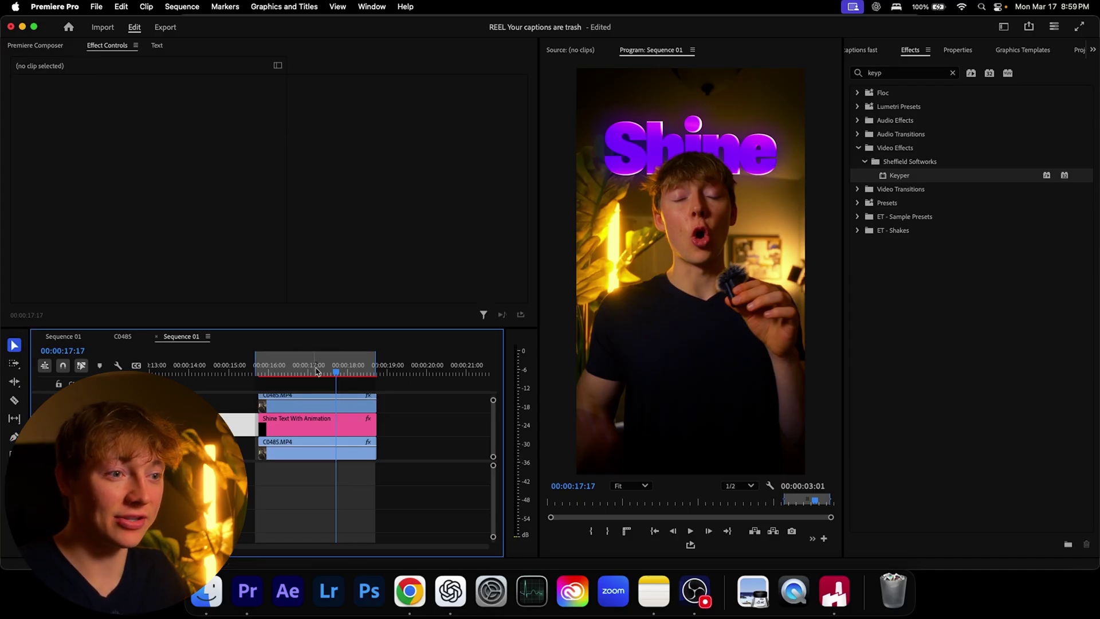
click(334, 400)
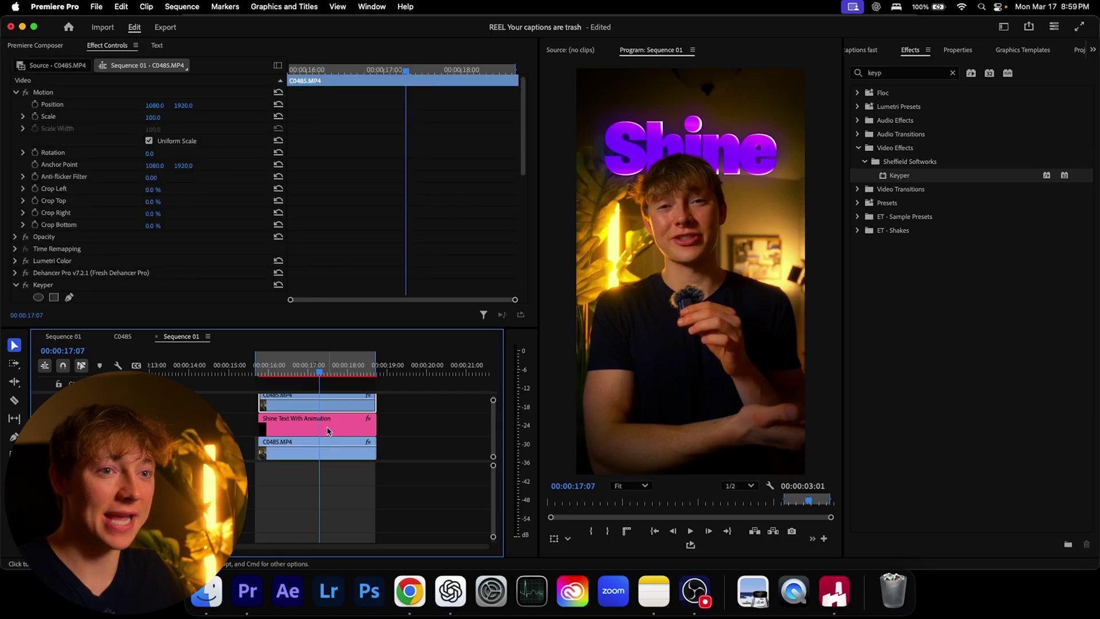
scroll(219, 289, up, 5)
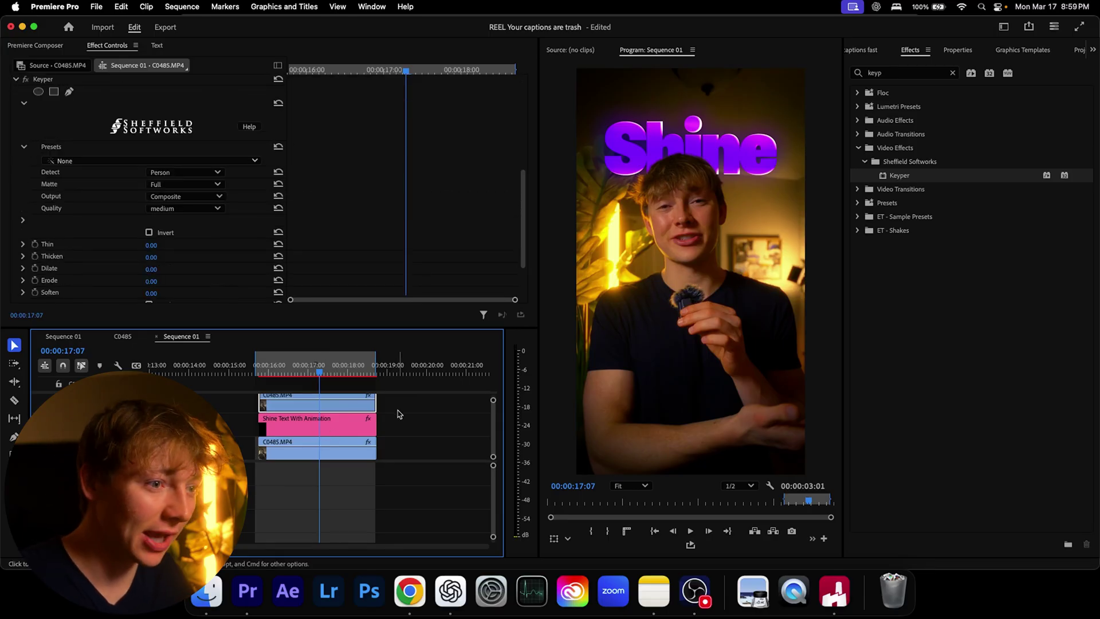
- Select the Shine Text With Animation clip and examine its text, glow and shine effect properties
click(333, 427)
click(275, 374)
drag(276, 378, 313, 381)
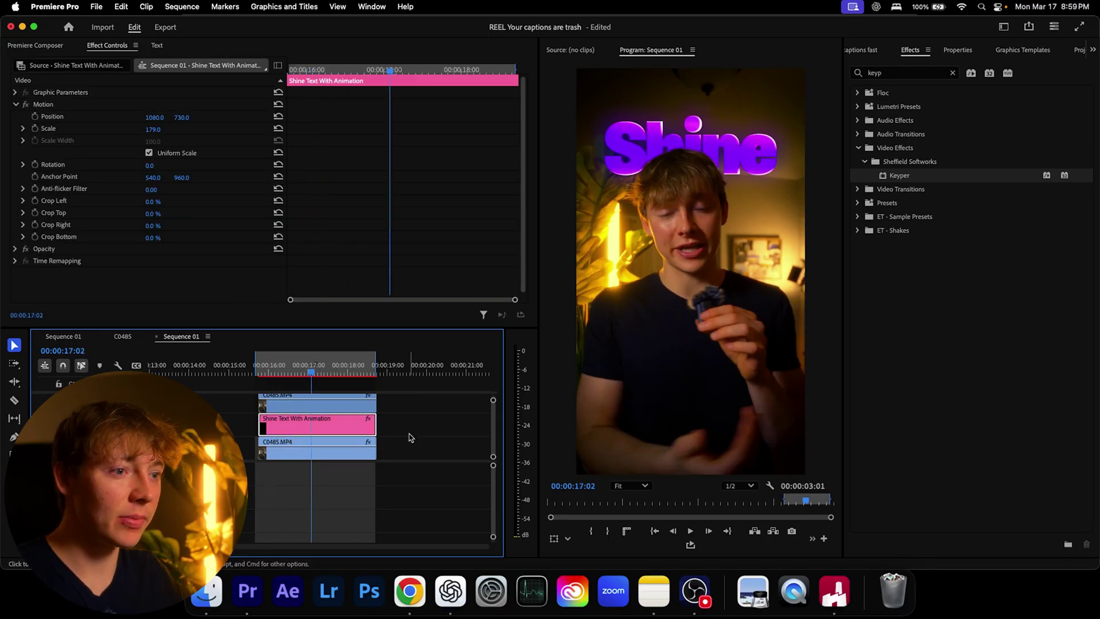
click(401, 437)
click(342, 430)
click(344, 431)
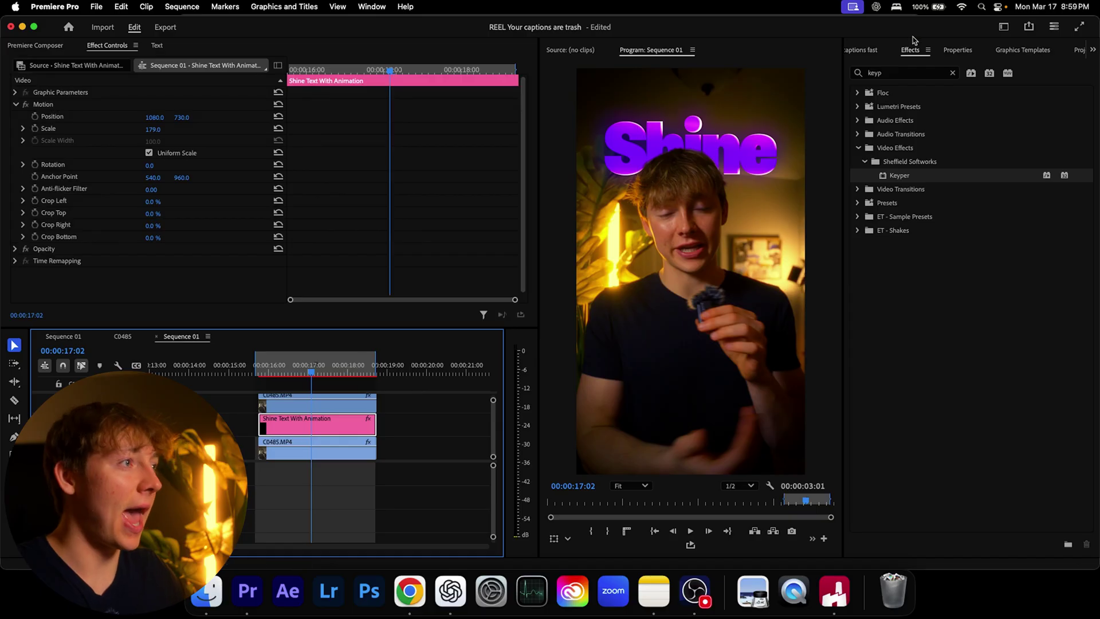
click(960, 51)
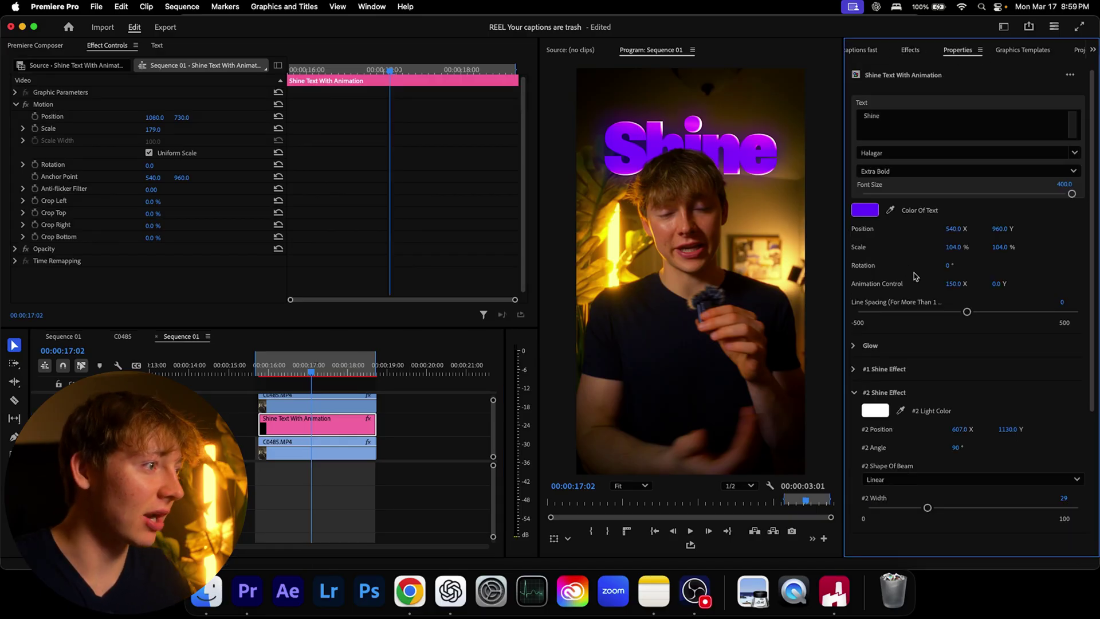
scroll(915, 277, down, 8)
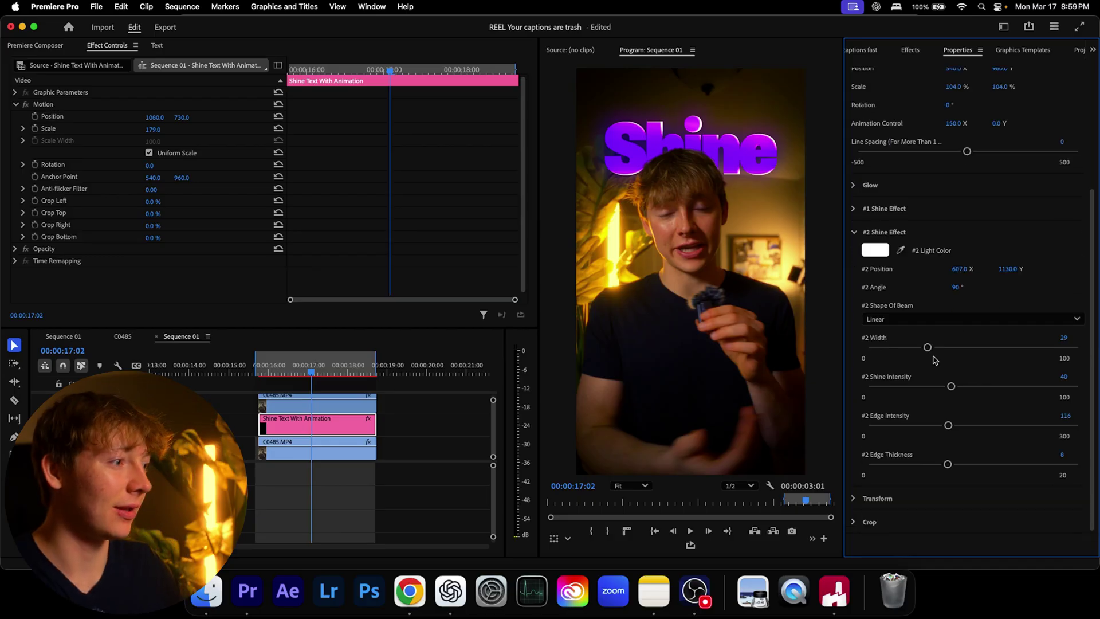
- Set the #2 Shine Effect width of the Shine Text With Animation title to 41 and collapse that group
mouse_move(928, 347)
mouse_down()
mouse_move(966, 344)
mouse_move(945, 344)
mouse_up()
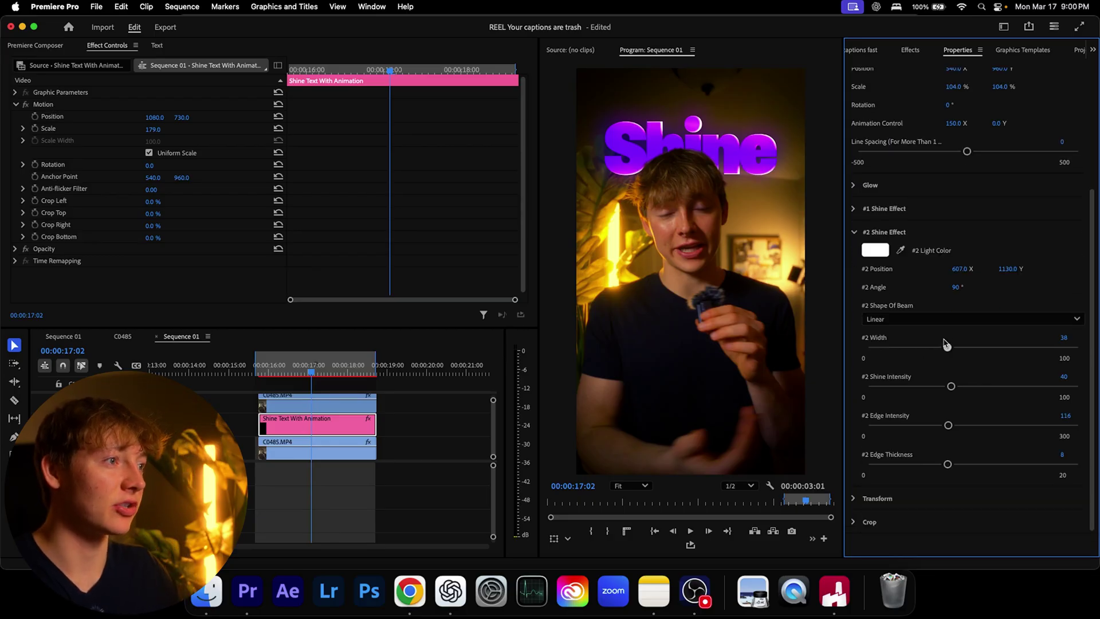
scroll(1007, 233, up, 2)
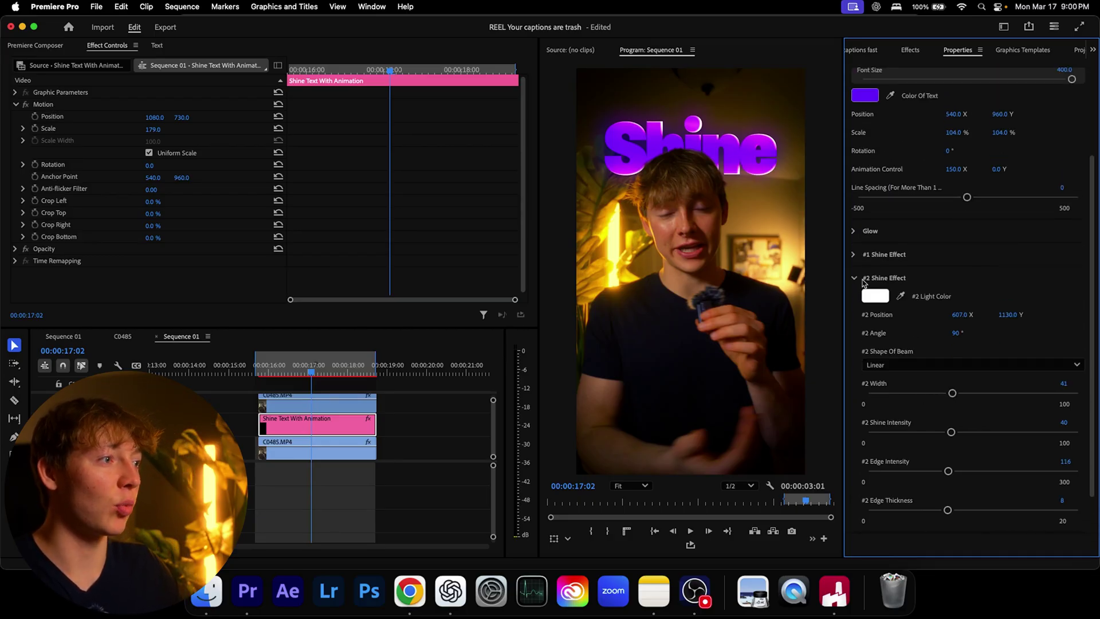
click(854, 279)
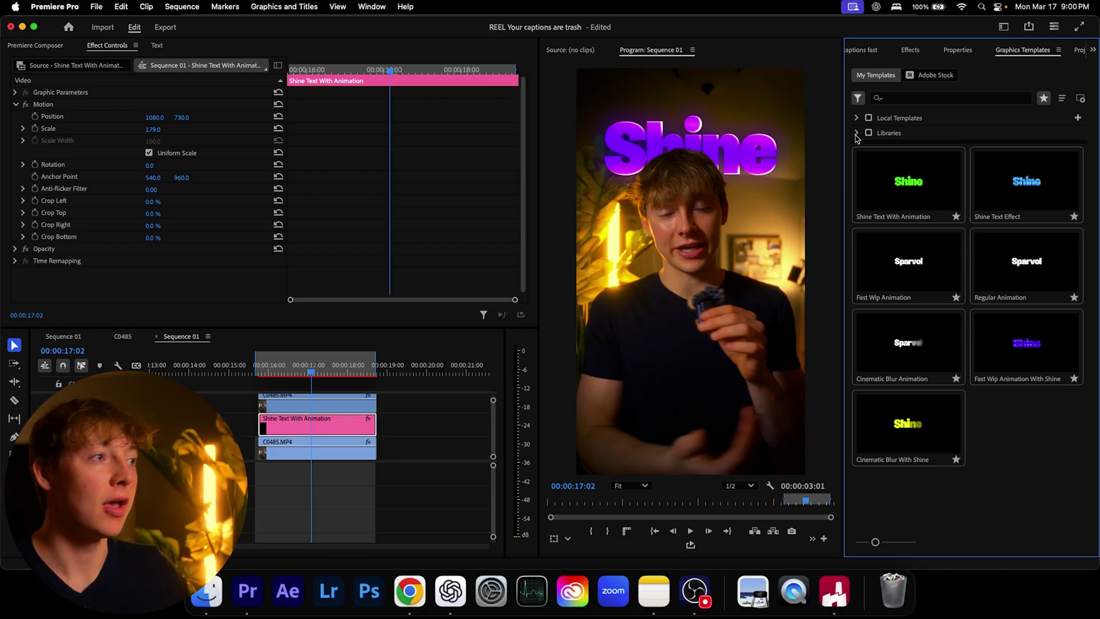
click(911, 50)
click(954, 50)
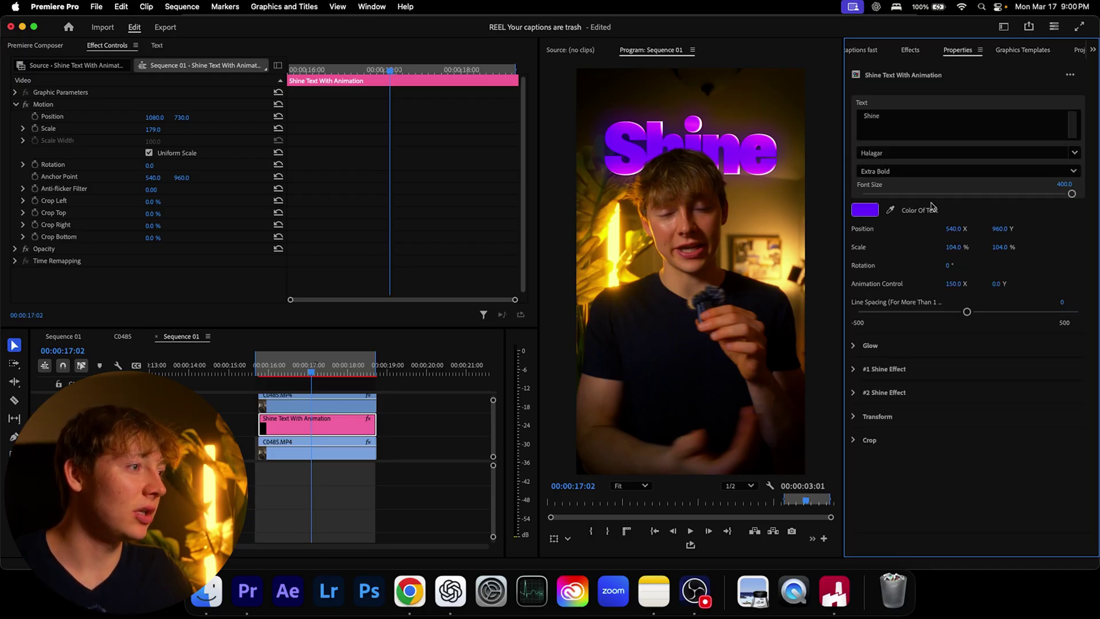
- Set the title's Animation Control to 0 X and 150 Y and play the sequence from the title's start
click(955, 284)
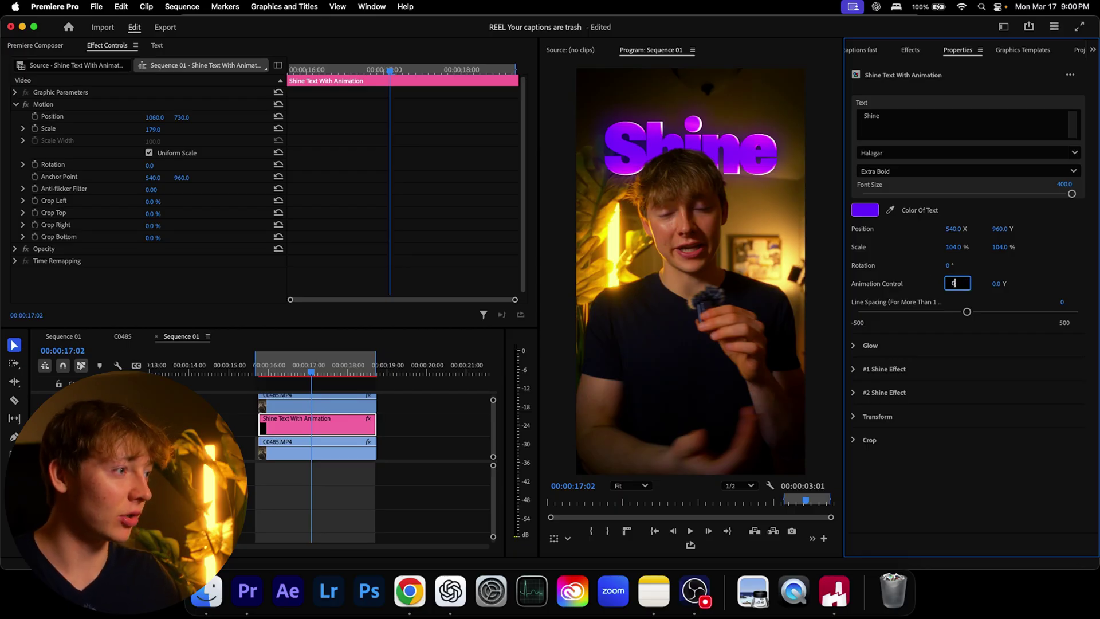
click(999, 284)
text(150)
key(Return)
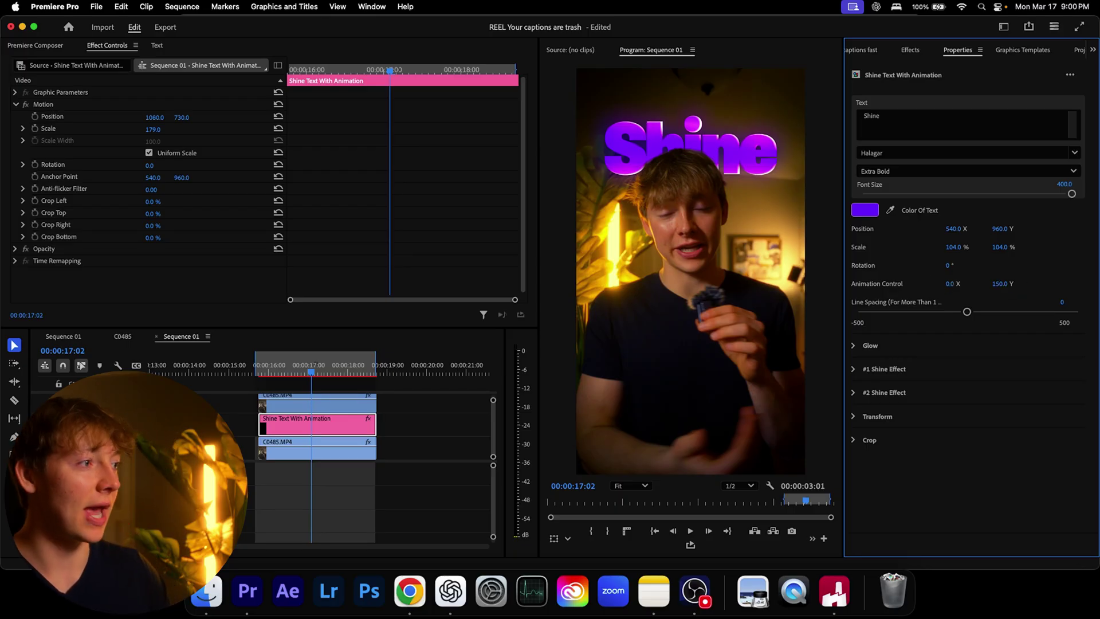
drag(311, 373, 265, 375)
key(space)
key(space)
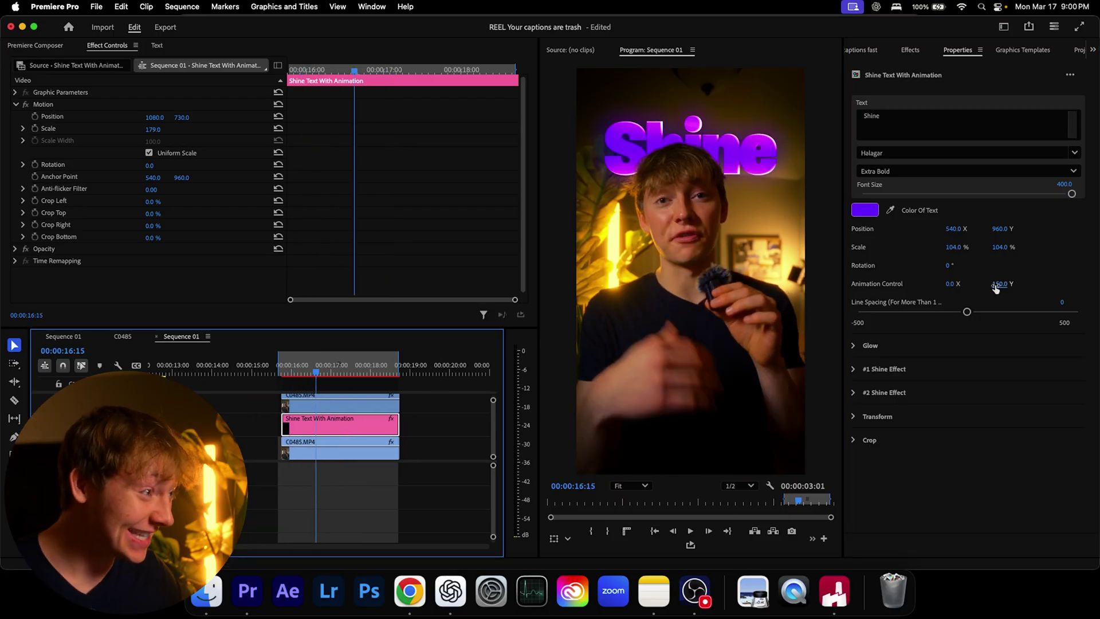
- Set the title's Animation Control X to 60 and play back the entrance animation
click(951, 284)
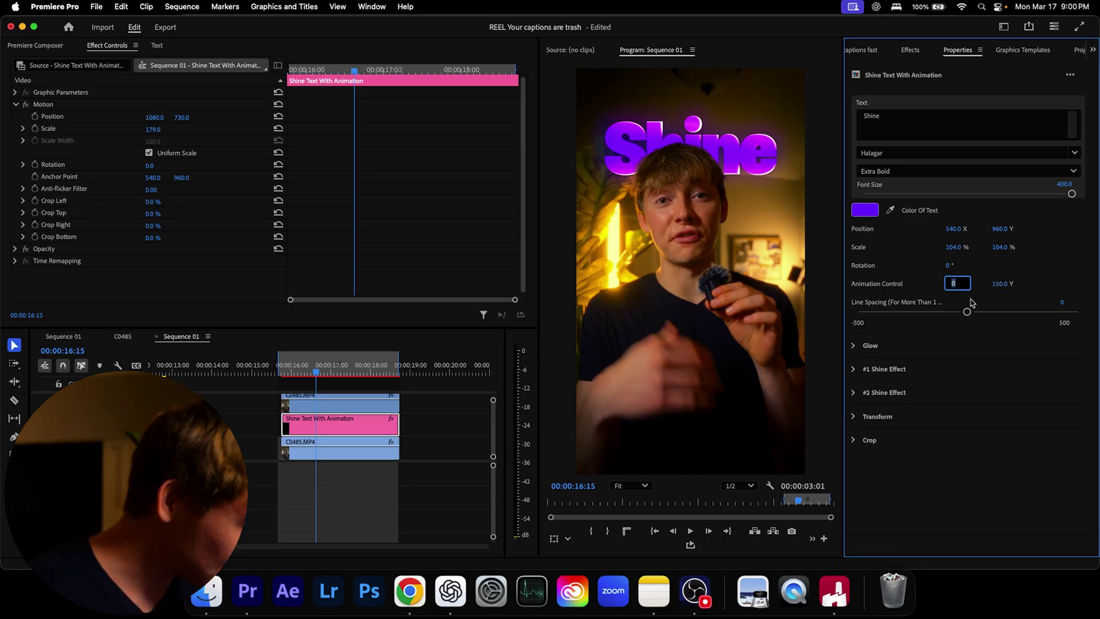
text(60)
key(Return)
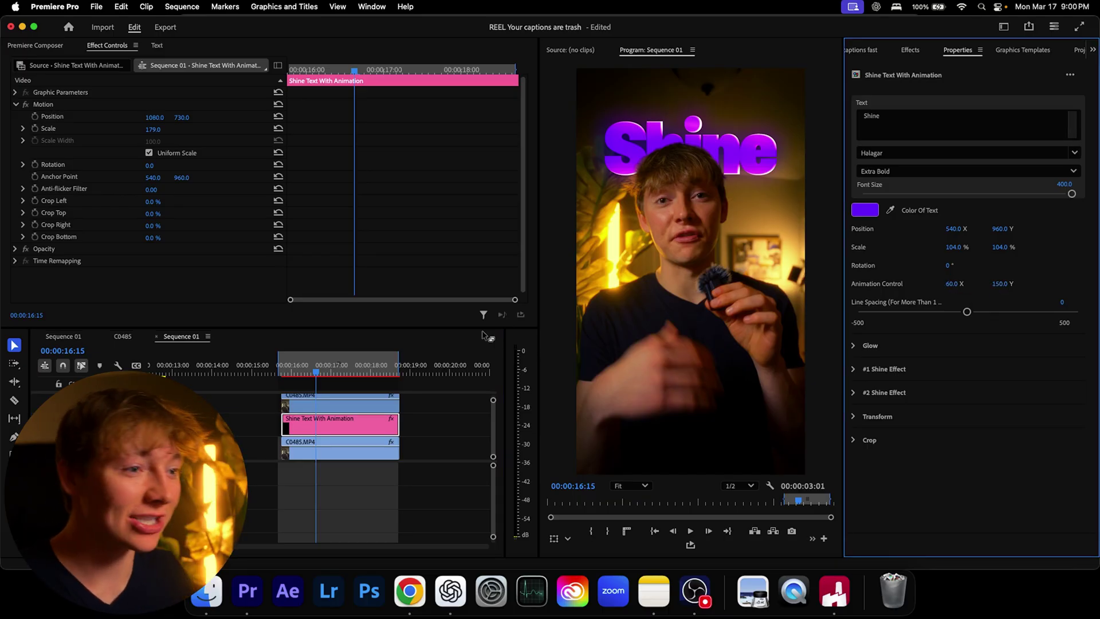
drag(322, 375, 287, 375)
key(space)
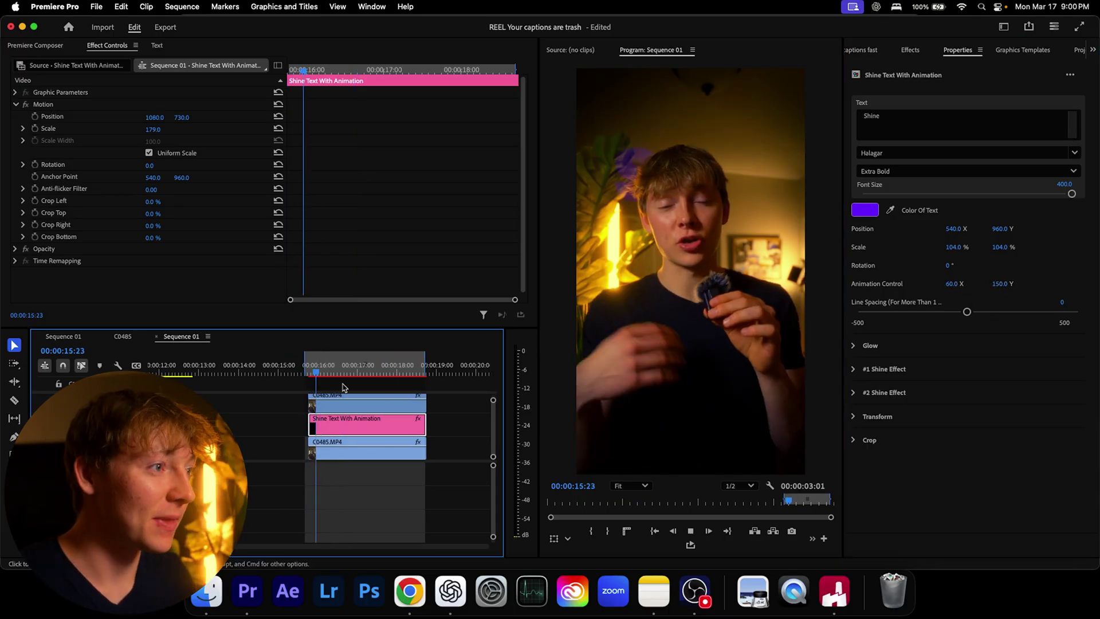
key(space)
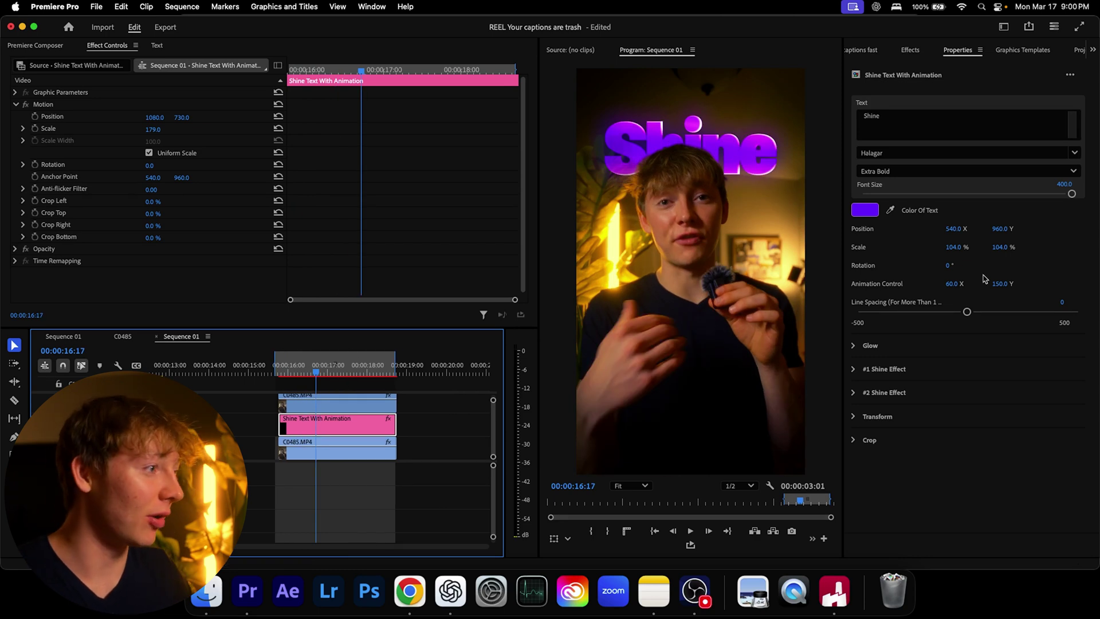
- Set the title's Animation Control Y to 0 and preview the entrance animation again
click(1003, 283)
text(0)
key(Return)
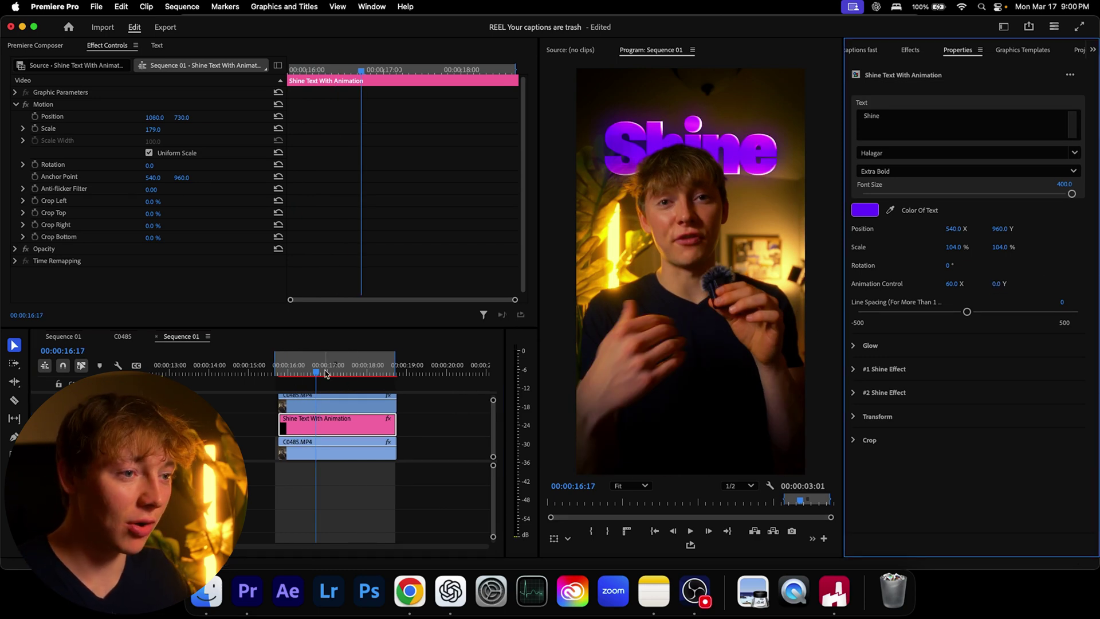
drag(323, 373, 276, 374)
key(space)
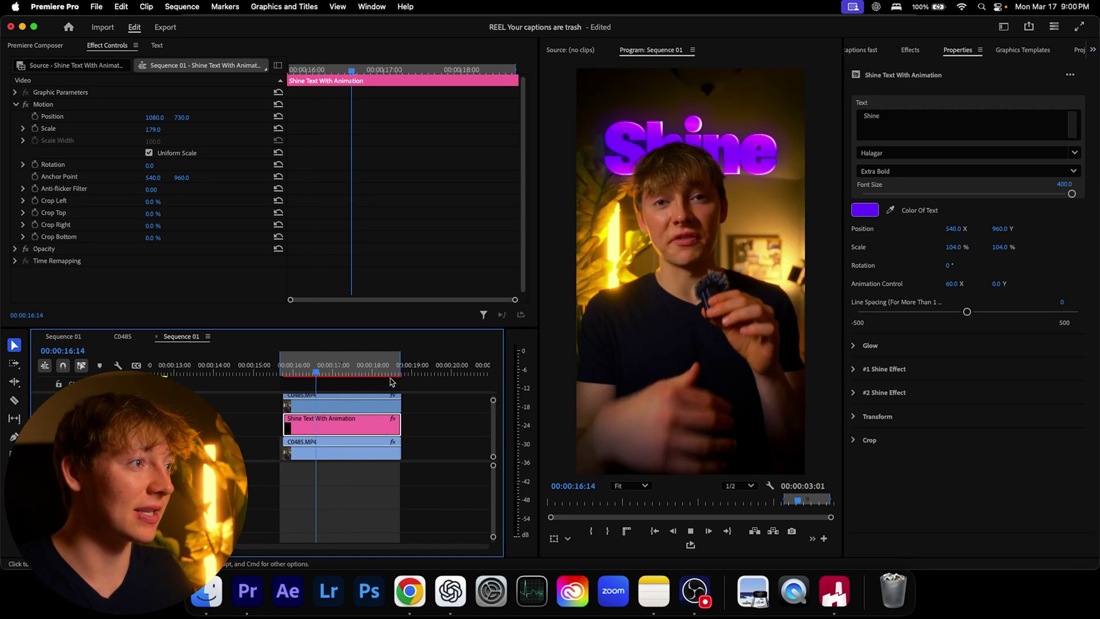
key(space)
- Set the title's Animation Control X to 600 and play back the letters spreading in from the clip's start
click(952, 284)
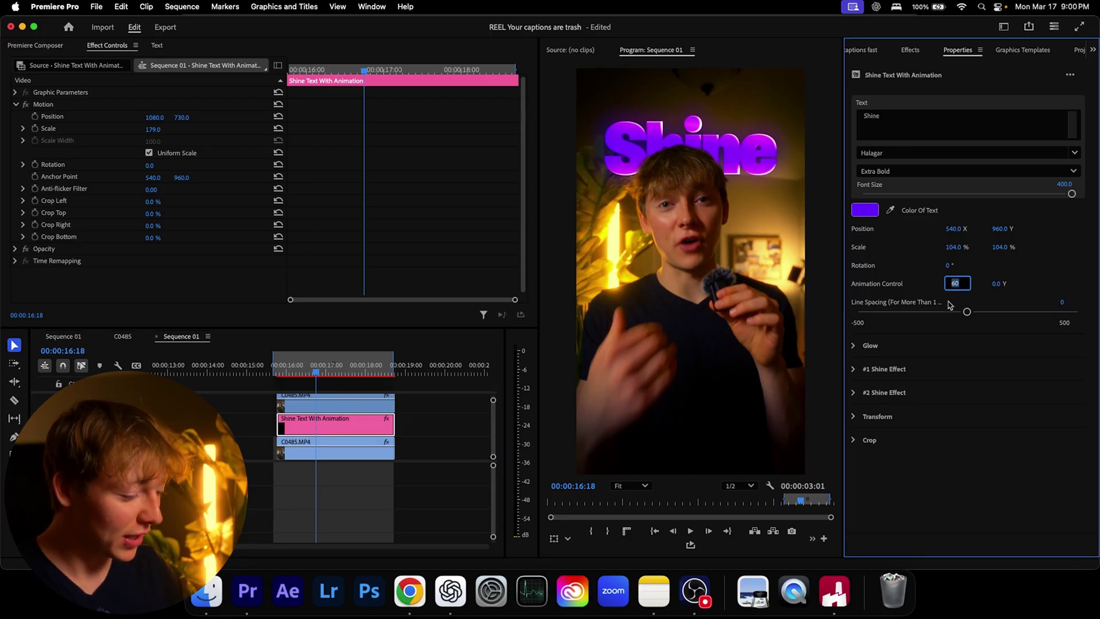
text(600)
key(Return)
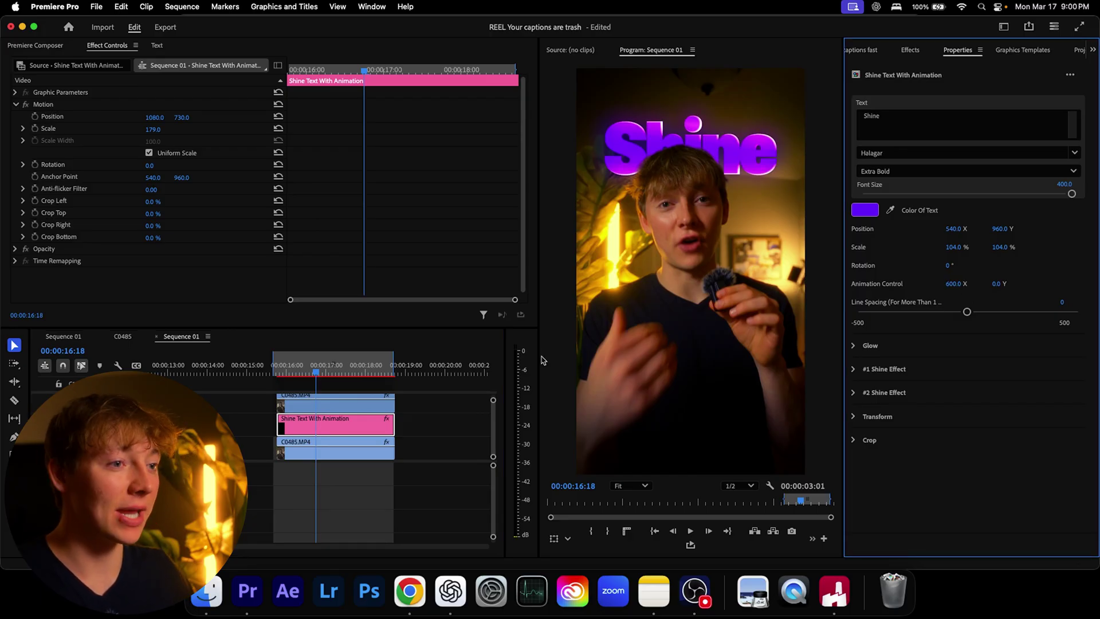
drag(308, 375, 274, 374)
key(space)
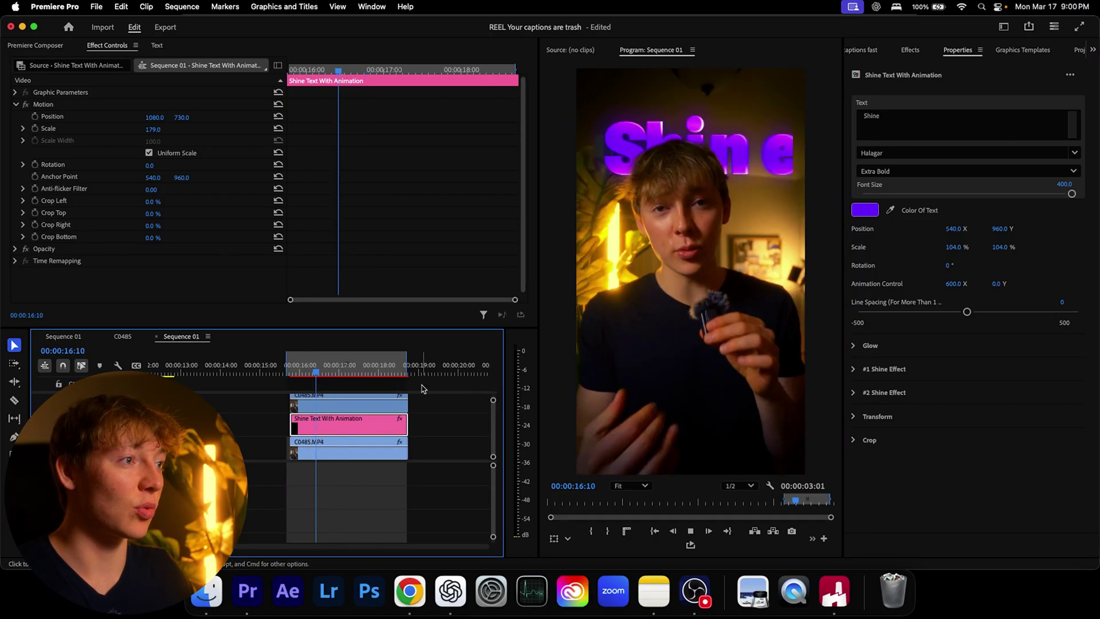
key(space)
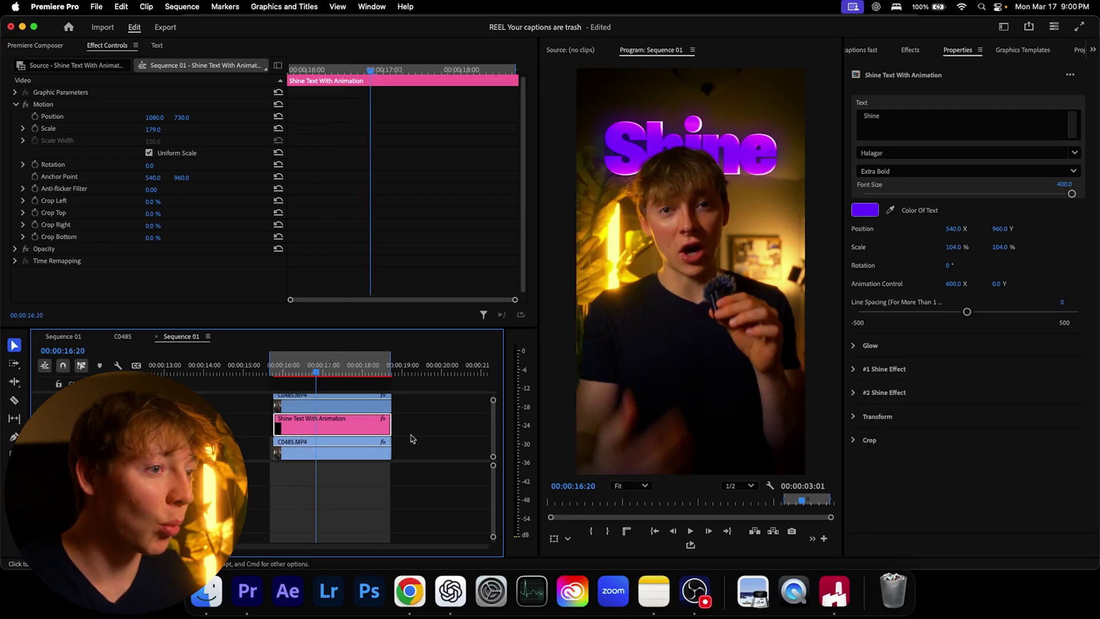
- Replace the Shine Text With Animation clip with the Shine Text Effect template, placed between the two C0485.MP4 clips
key(Delete)
click(912, 50)
click(1023, 50)
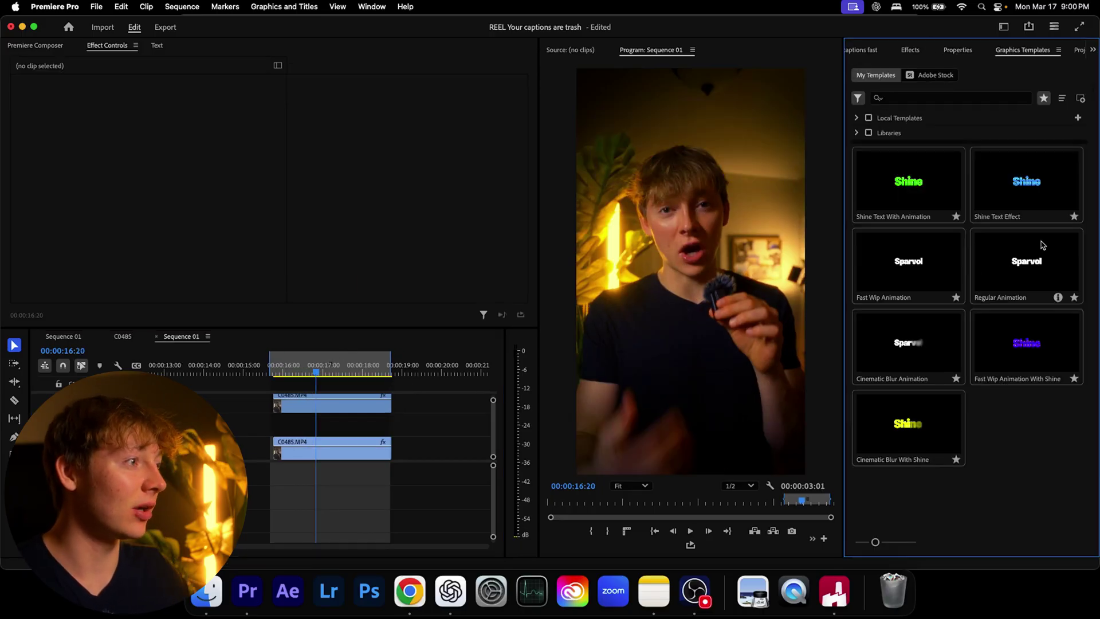
drag(1036, 218, 309, 431)
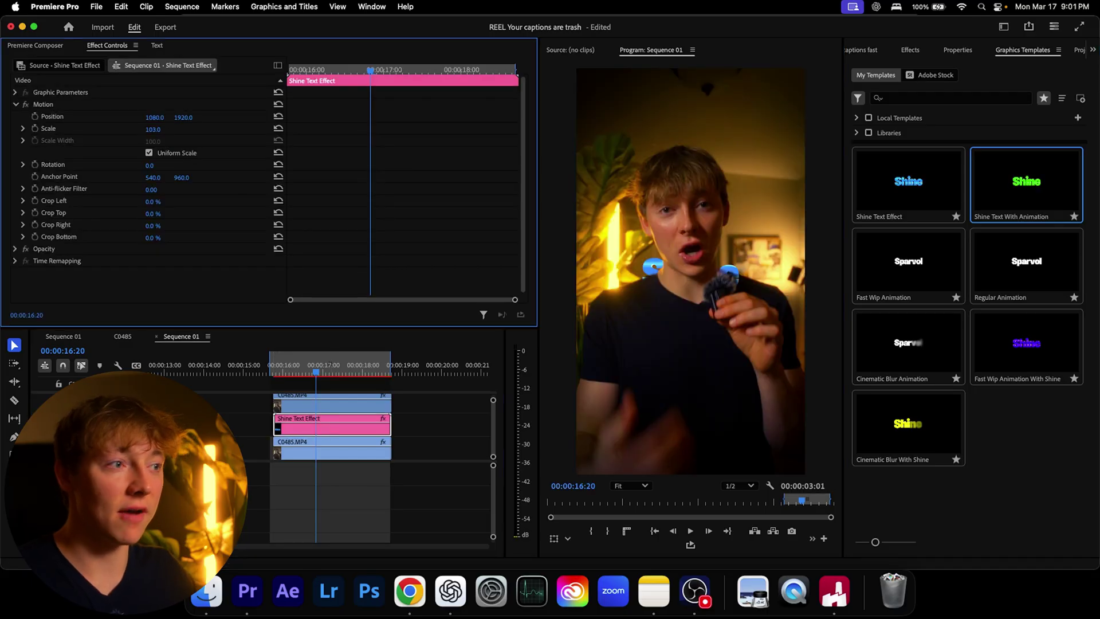
- Scale the Shine Text Effect title to 191 and set its vertical position to 695
drag(153, 130, 218, 118)
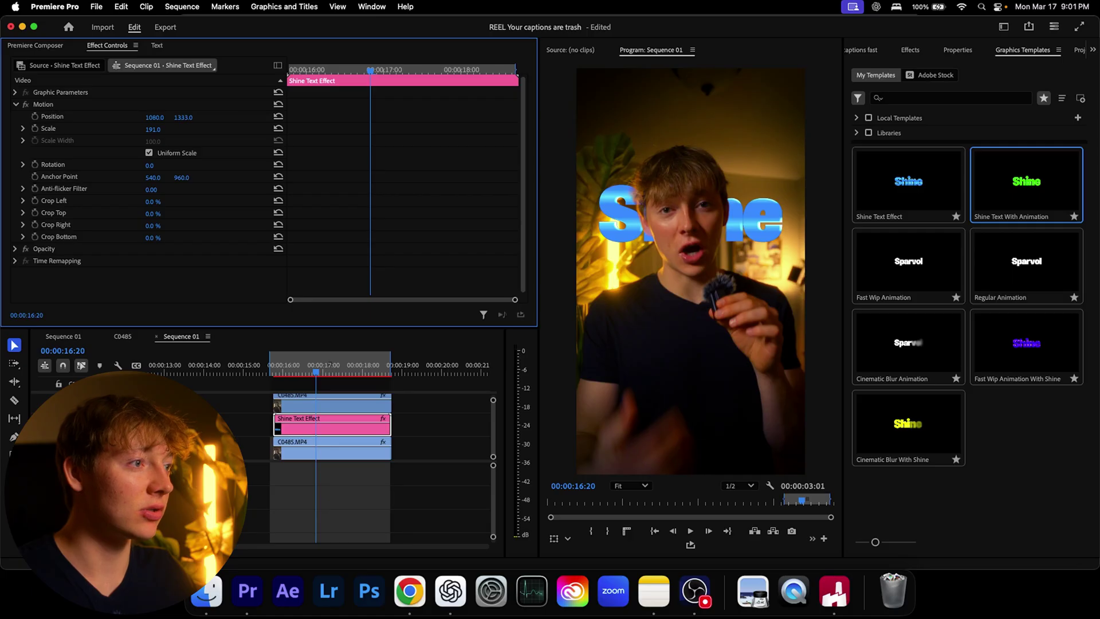
drag(183, 118, 68, 117)
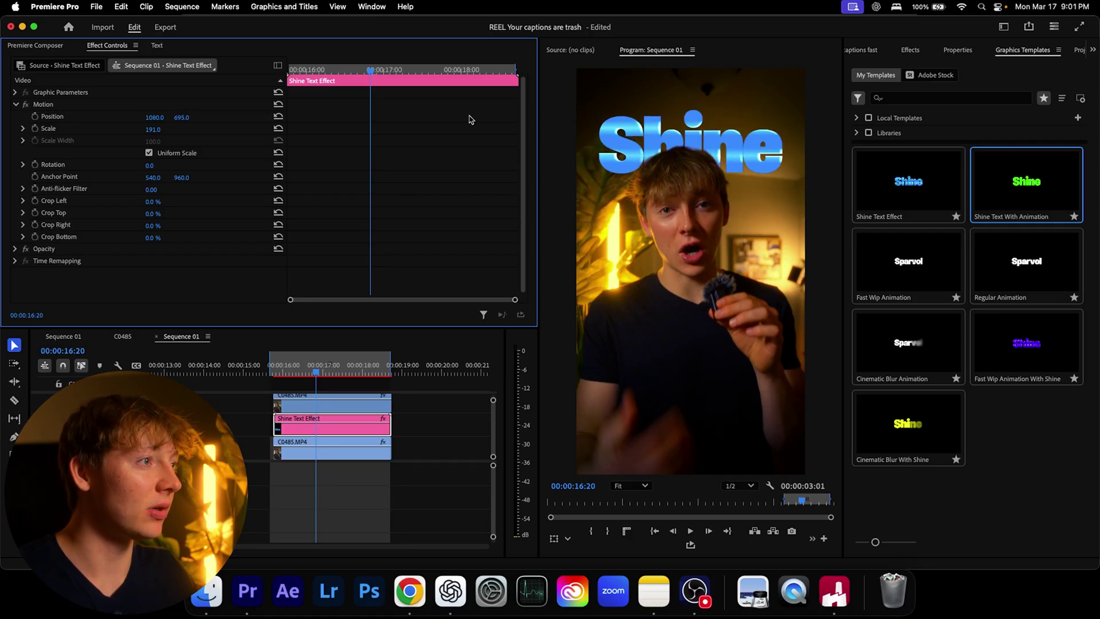
- Apply the TR - Appear Up preset from TR - Captions Presets to the Shine Text Effect clip and preview its entrance
click(912, 50)
click(858, 93)
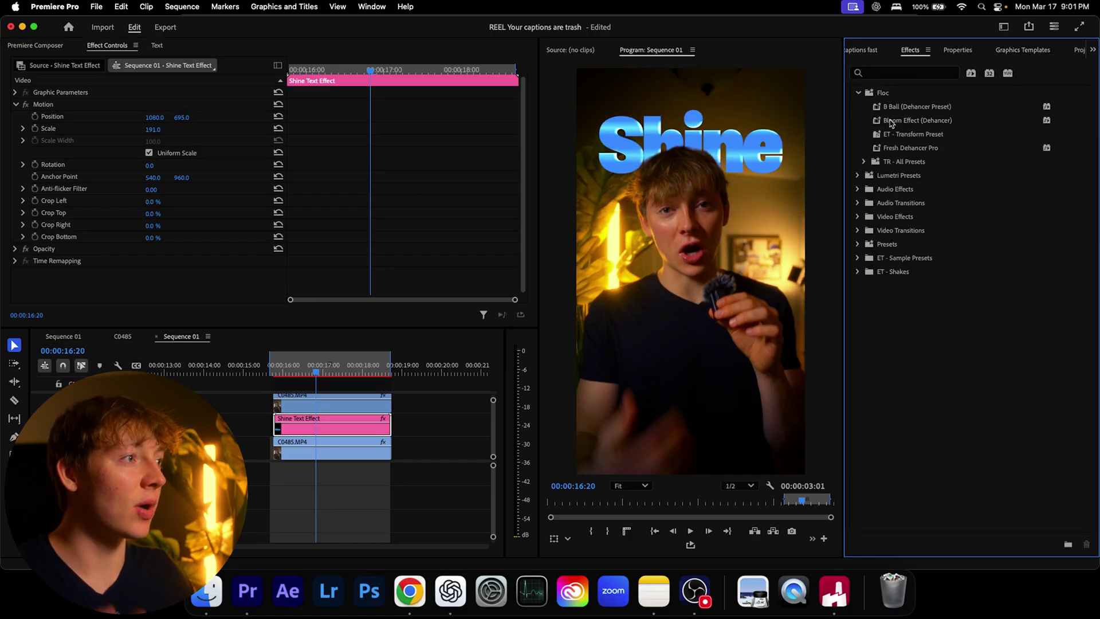
click(863, 162)
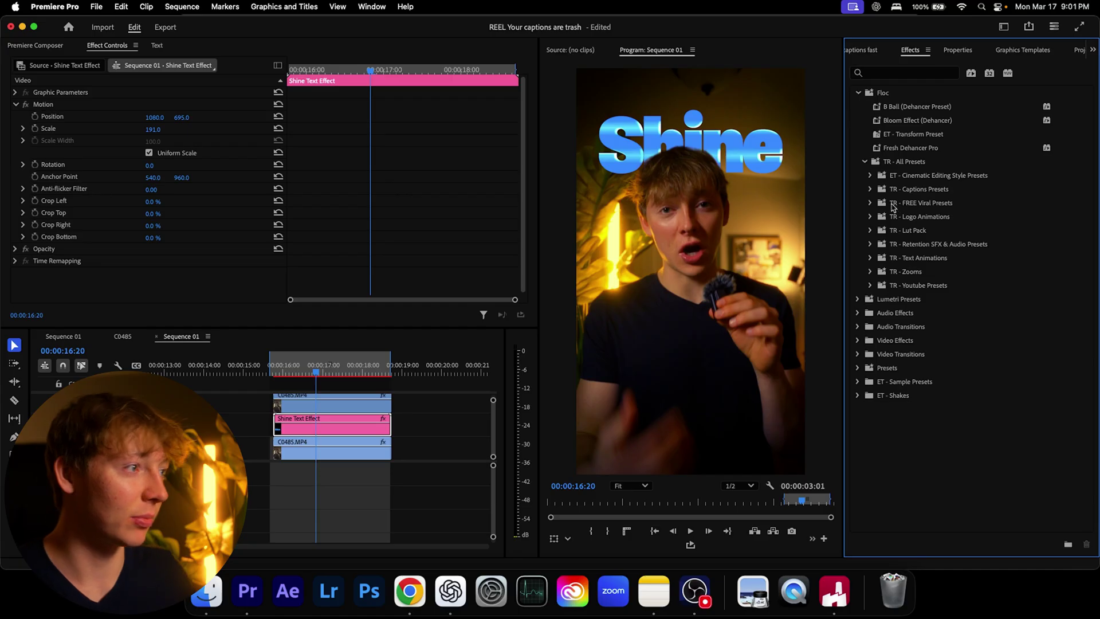
click(871, 190)
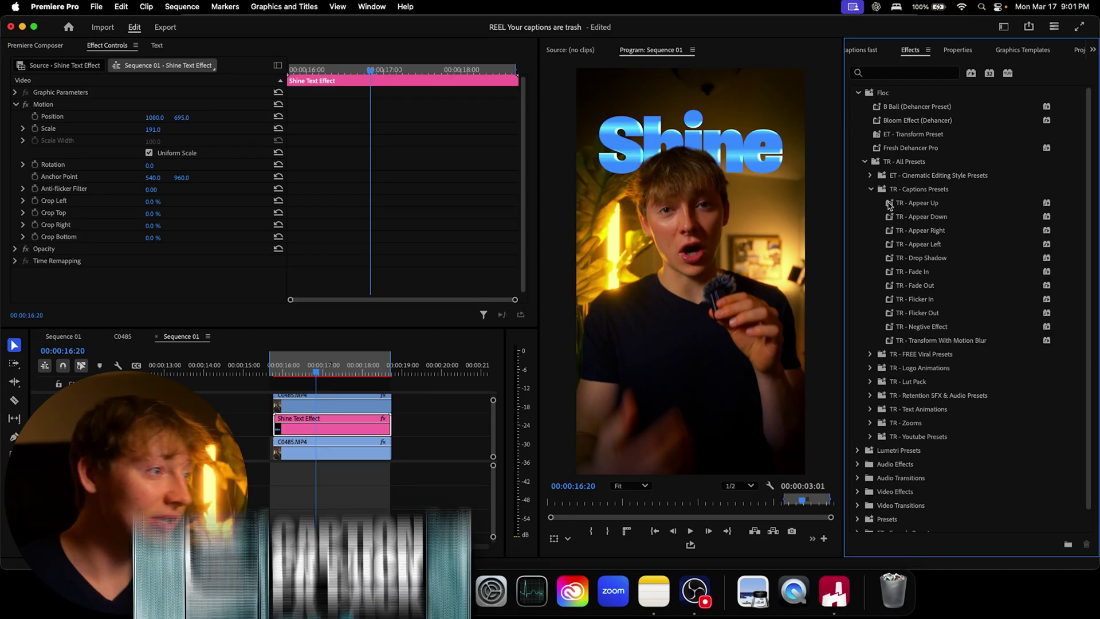
drag(924, 204, 321, 418)
drag(373, 447, 352, 424)
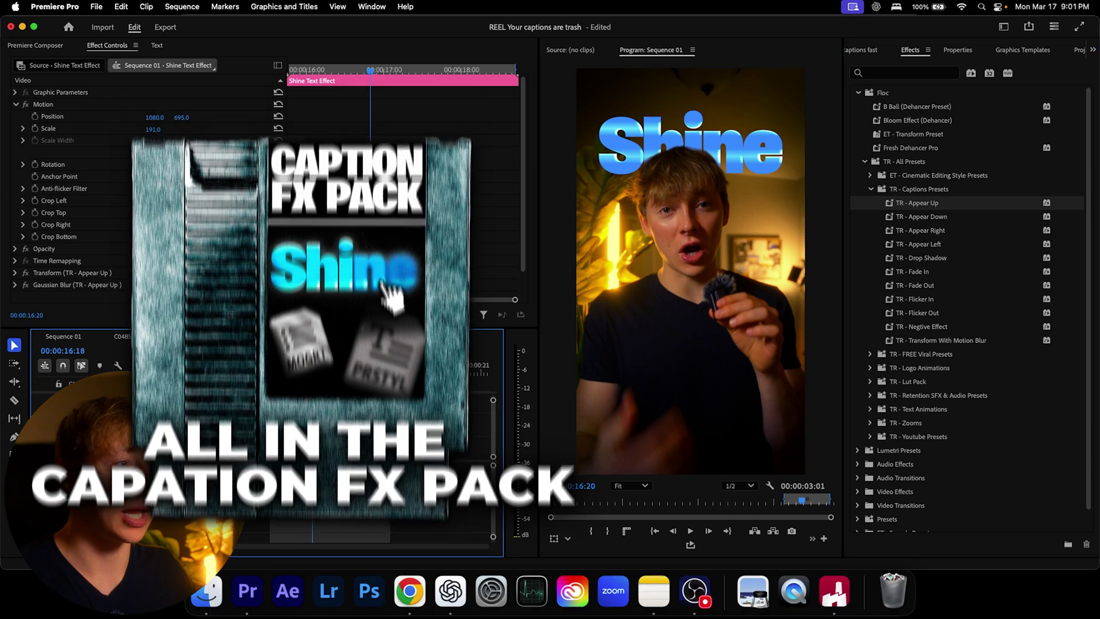
key(space)
key(space)
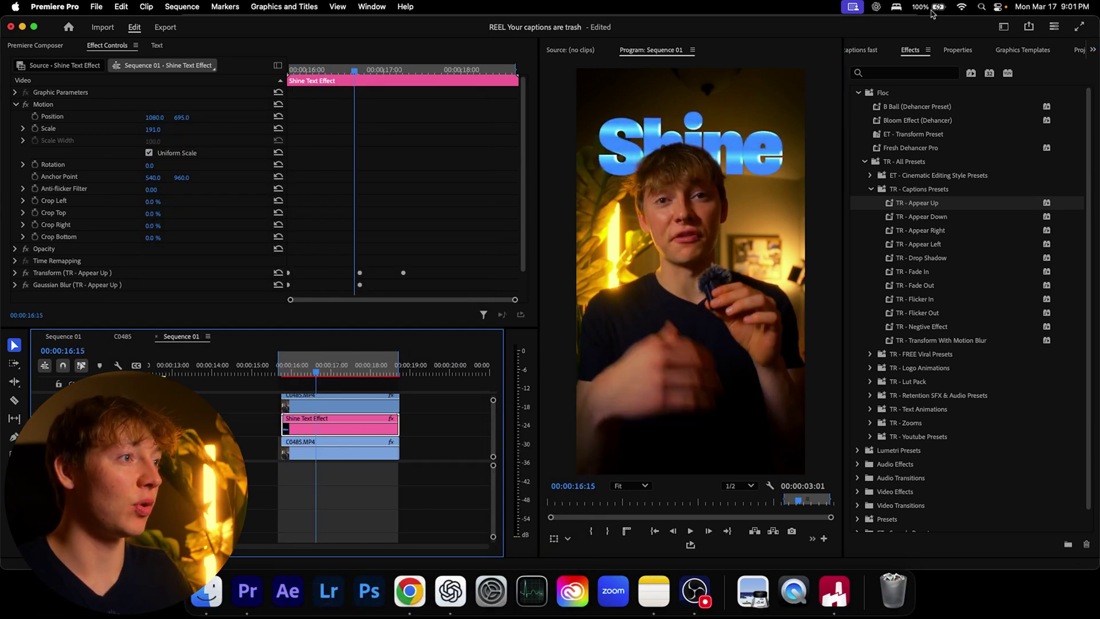
- Set the Shine Text Effect title's Glow Radius to 59 and raise its Glow Intensity
click(969, 49)
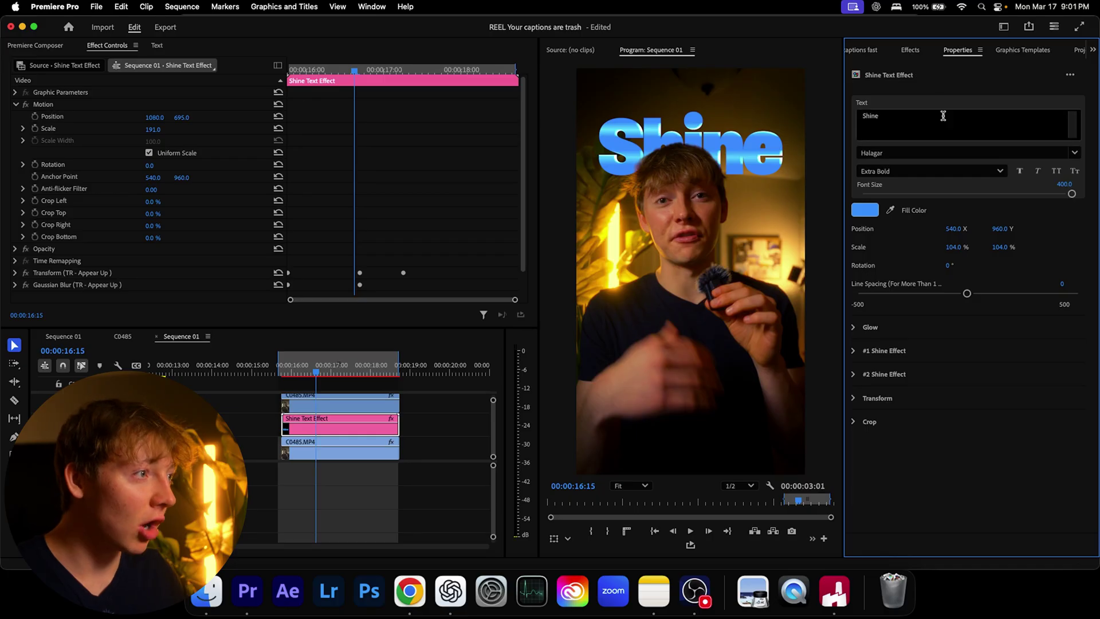
double_click(874, 117)
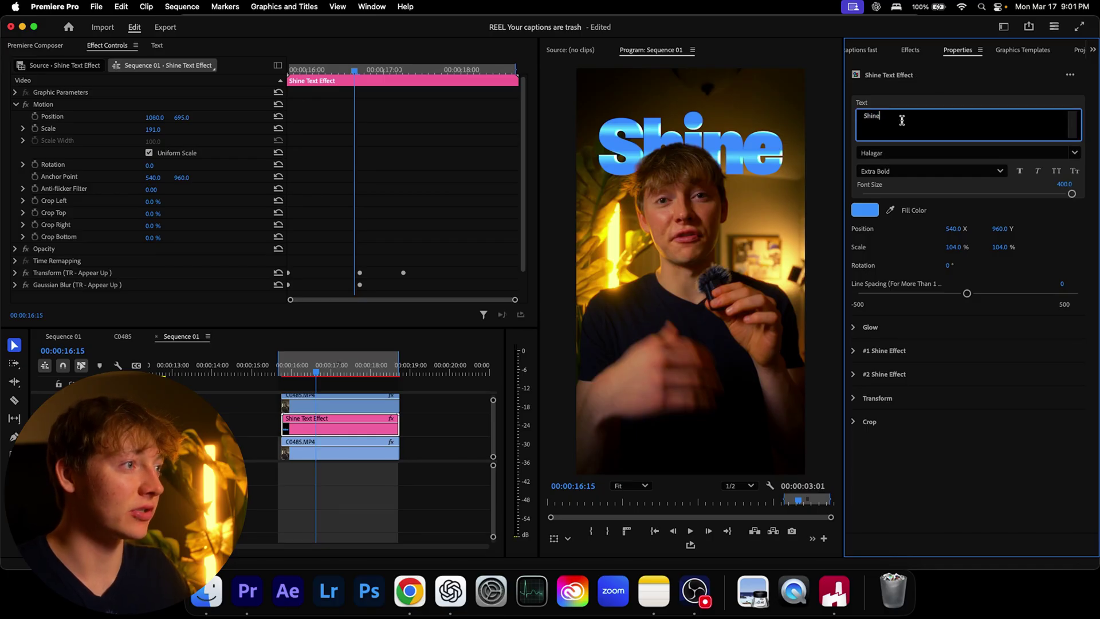
click(855, 329)
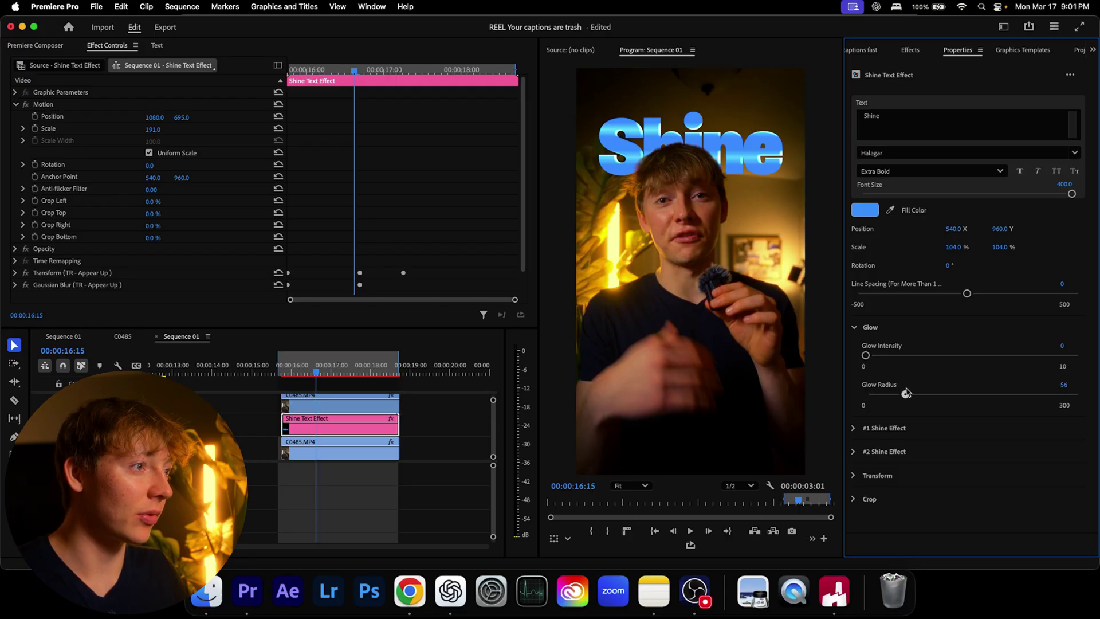
drag(907, 394, 908, 394)
mouse_move(877, 355)
mouse_down()
mouse_move(896, 355)
mouse_move(881, 357)
mouse_up()
click(856, 327)
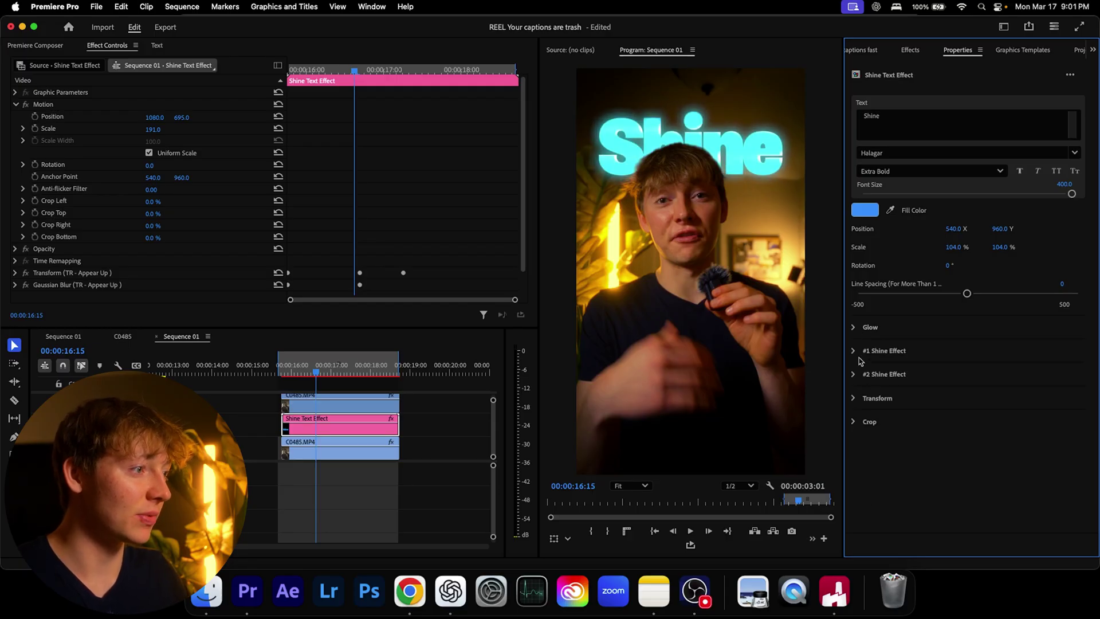
- Expand the #1 Shine Effect settings and set the title's Glow Intensity to 0
click(853, 351)
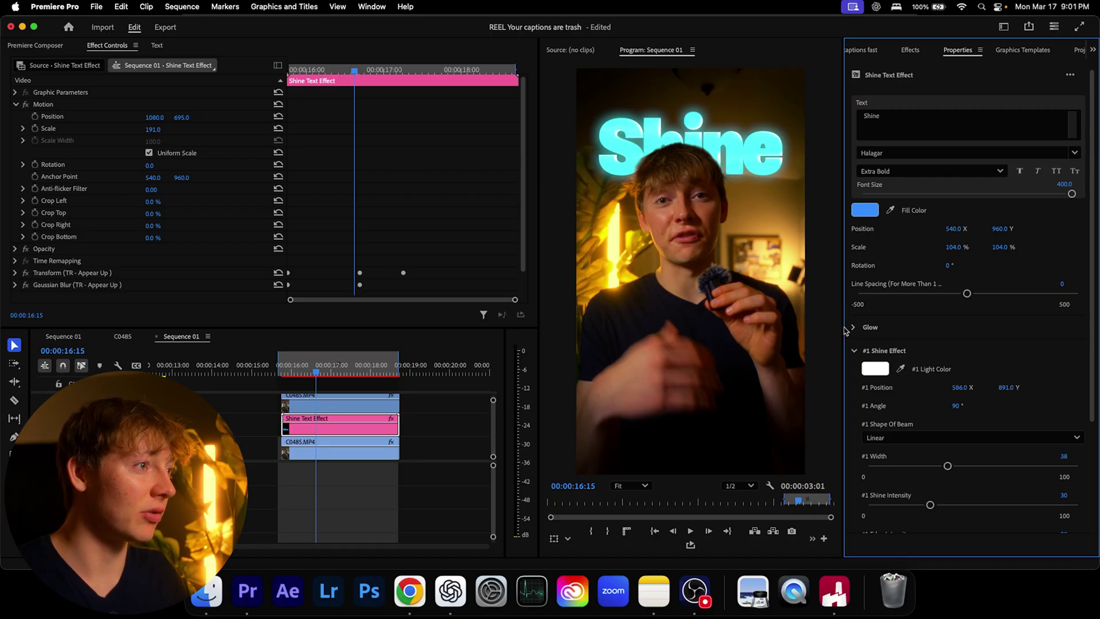
click(853, 327)
drag(875, 356, 868, 356)
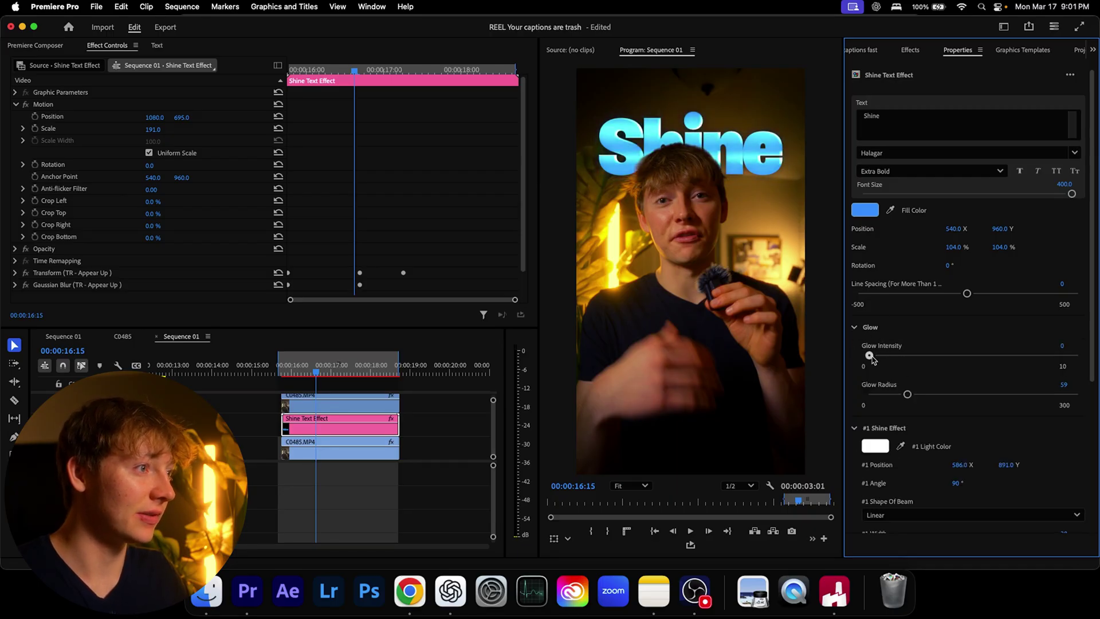
click(854, 327)
- Set the #1 Shine Effect to width 36, shine intensity 43, edge intensity 173 and Y position 872
scroll(1060, 337, down, 3)
mouse_move(948, 363)
mouse_down()
mouse_move(1005, 364)
mouse_move(943, 362)
mouse_up()
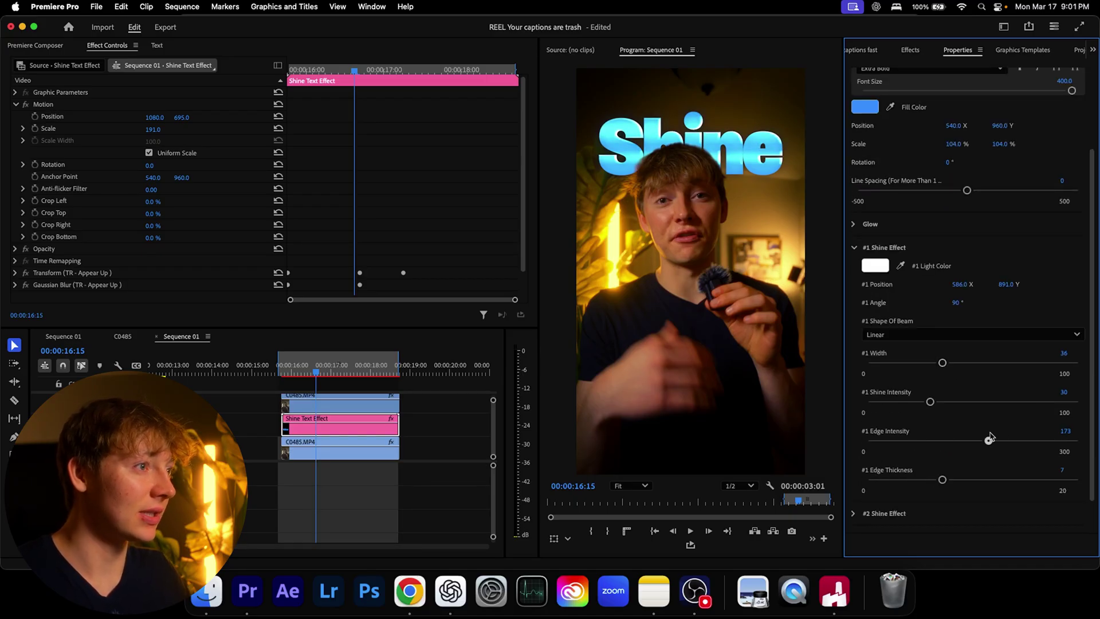
drag(930, 401, 957, 403)
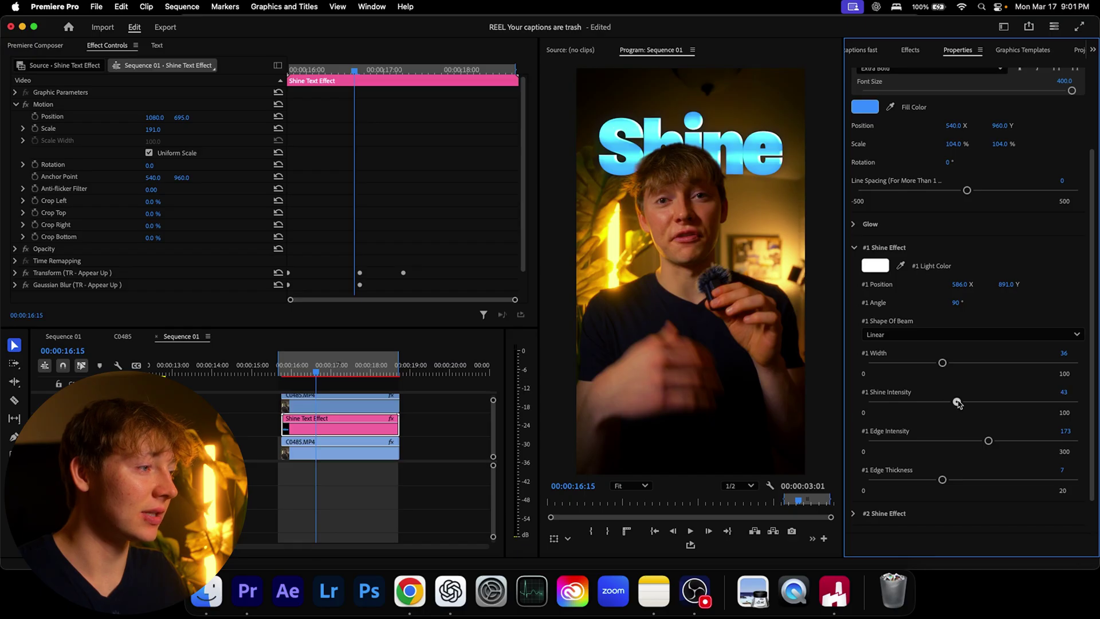
drag(1003, 288, 992, 287)
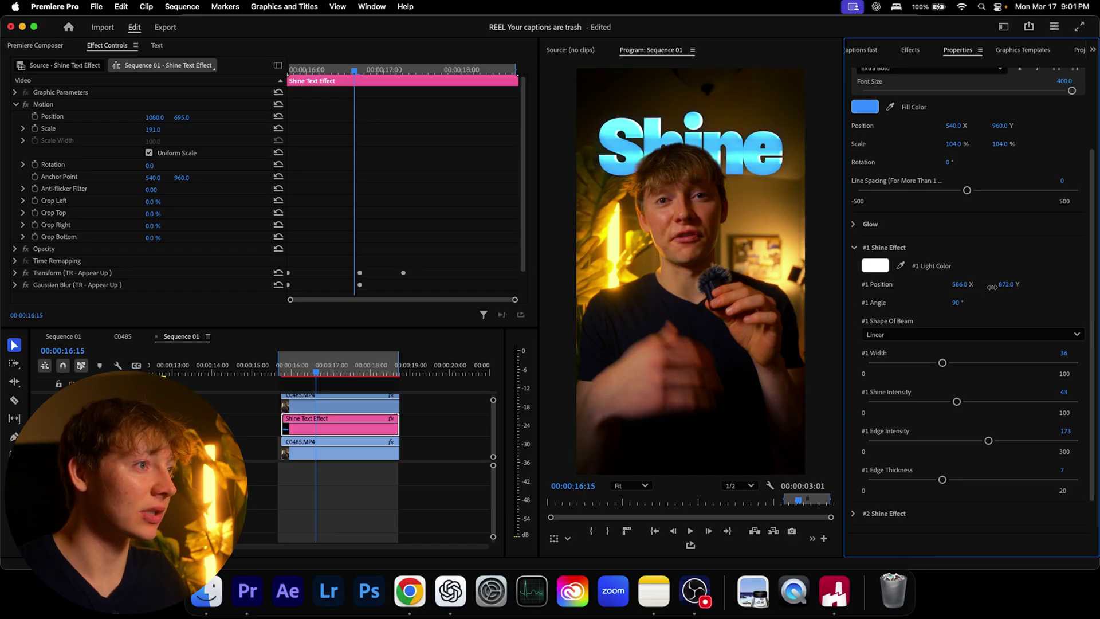
scroll(938, 383, down, 3)
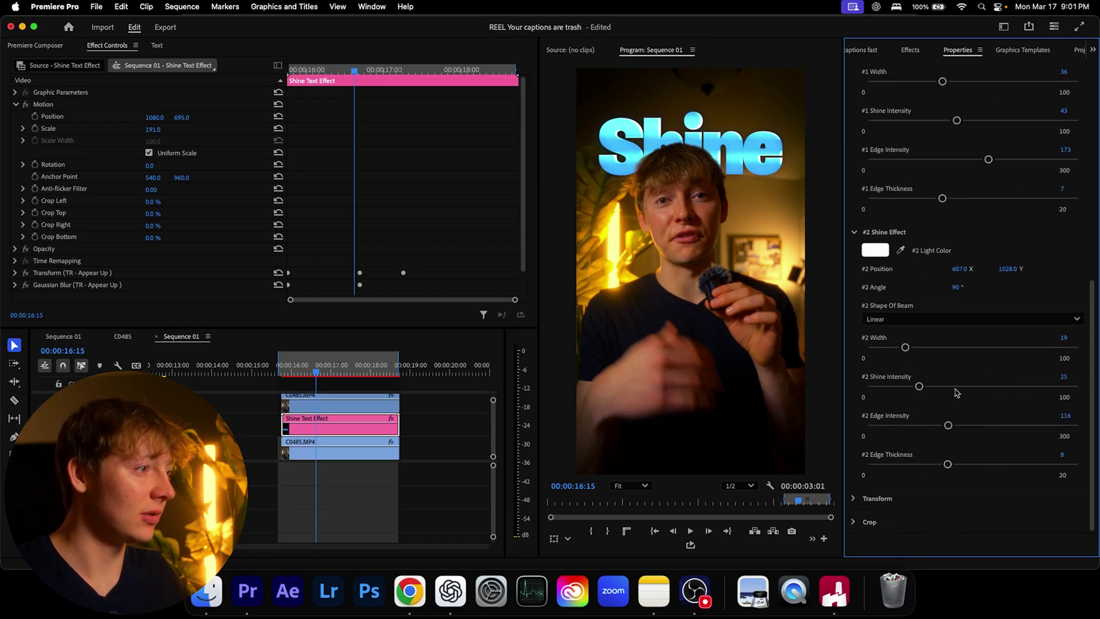
- Deselect the title clip and play the sequence from its start to check the finished shine text behind the speaker
click(432, 434)
drag(317, 373, 281, 372)
key(space)
key(space)
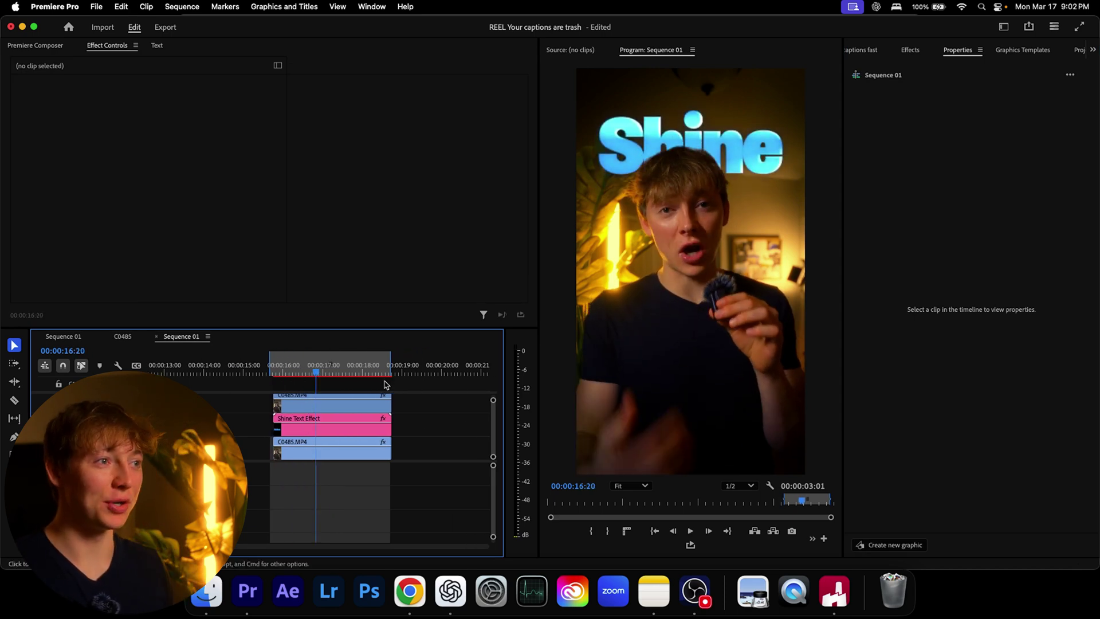